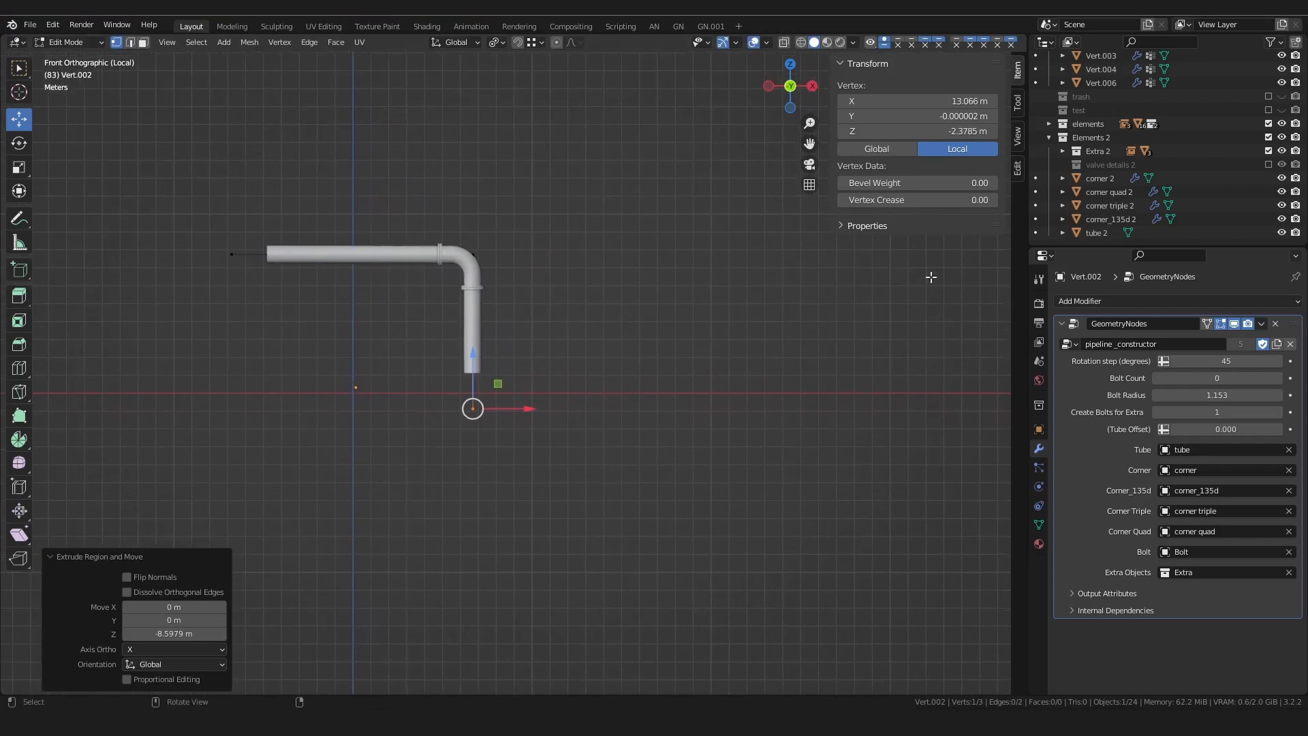
- Turn the Geometry Nodes modifier's viewport display off and back on to compare the bare edges with the generated pipe
left_click(1234, 324)
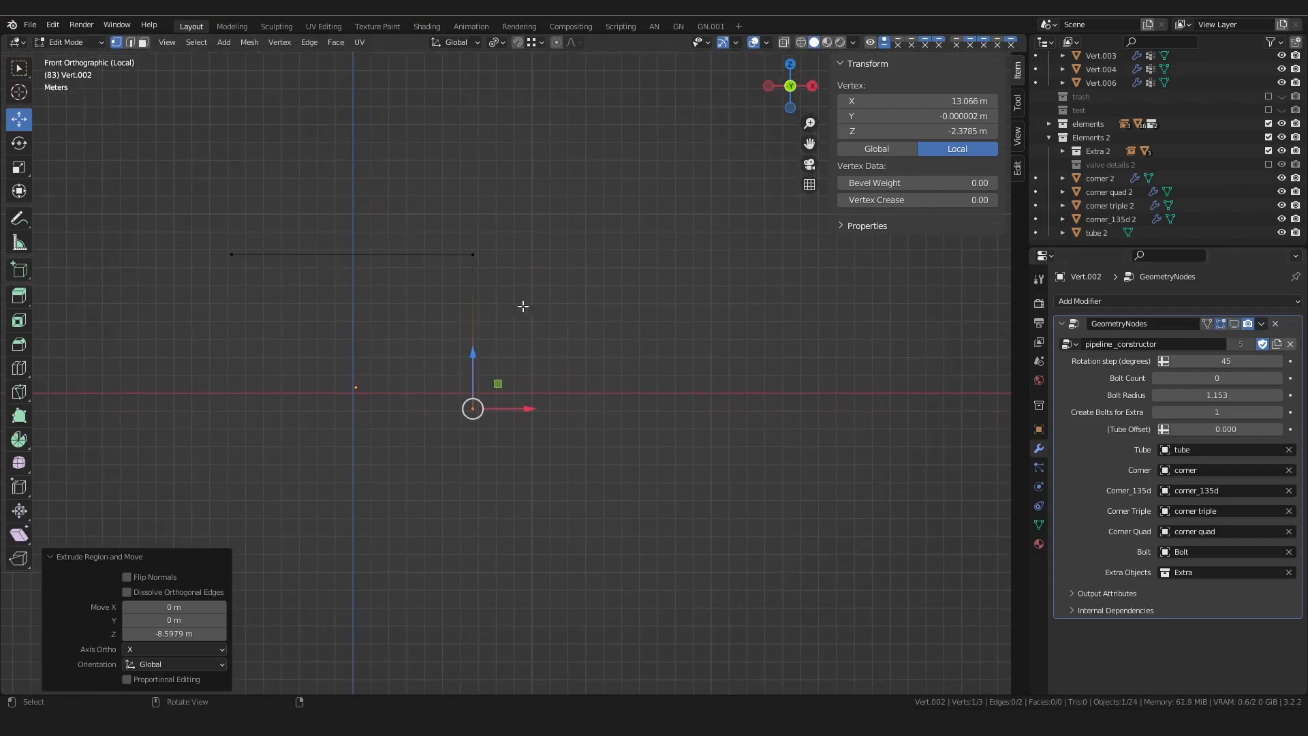
left_click(1234, 323)
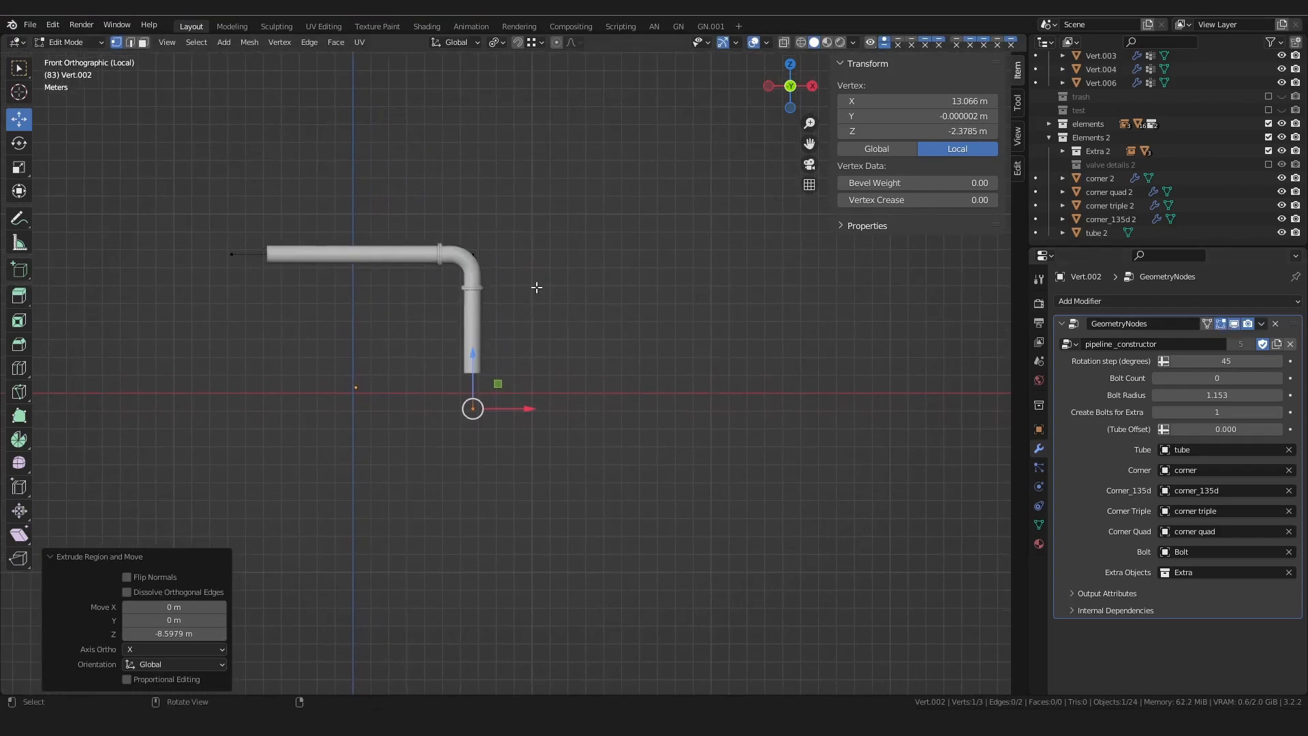
left_click(478, 253)
middle_click_drag(532, 294, 534, 306, "shift")
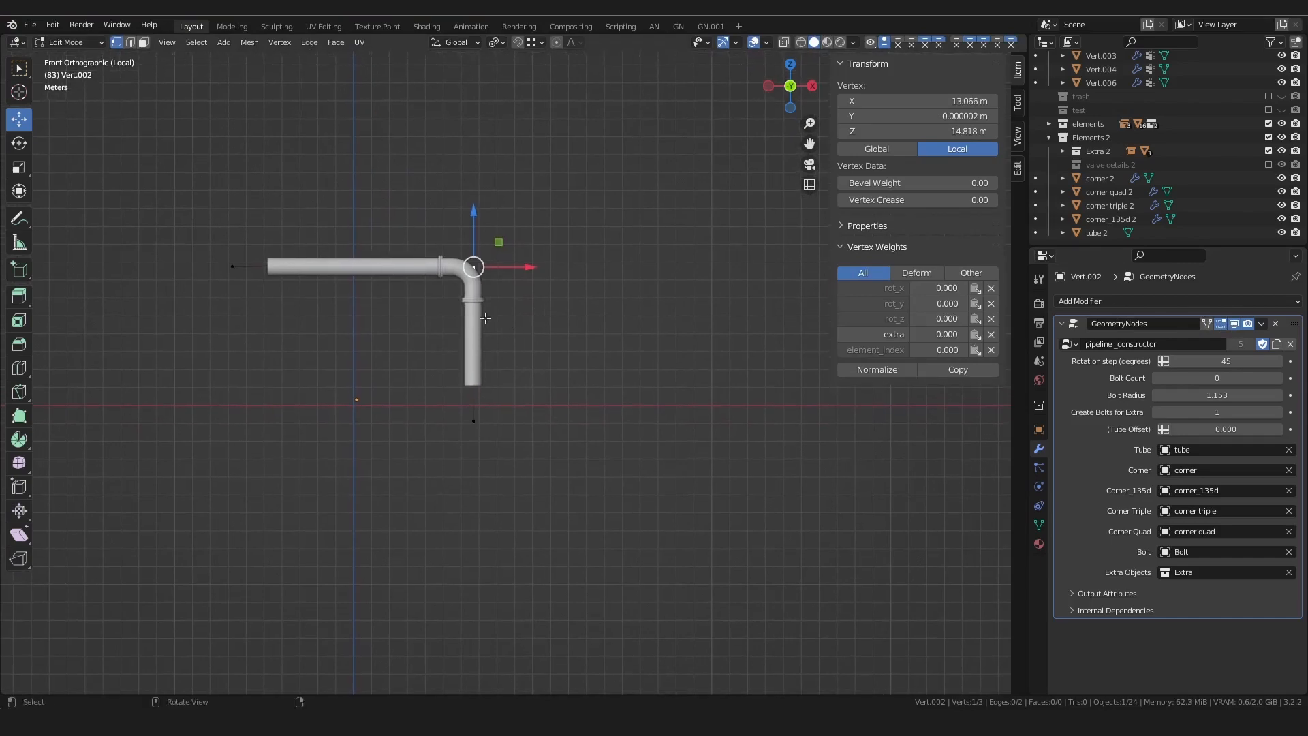
middle_click_drag(495, 373, 498, 366, "shift")
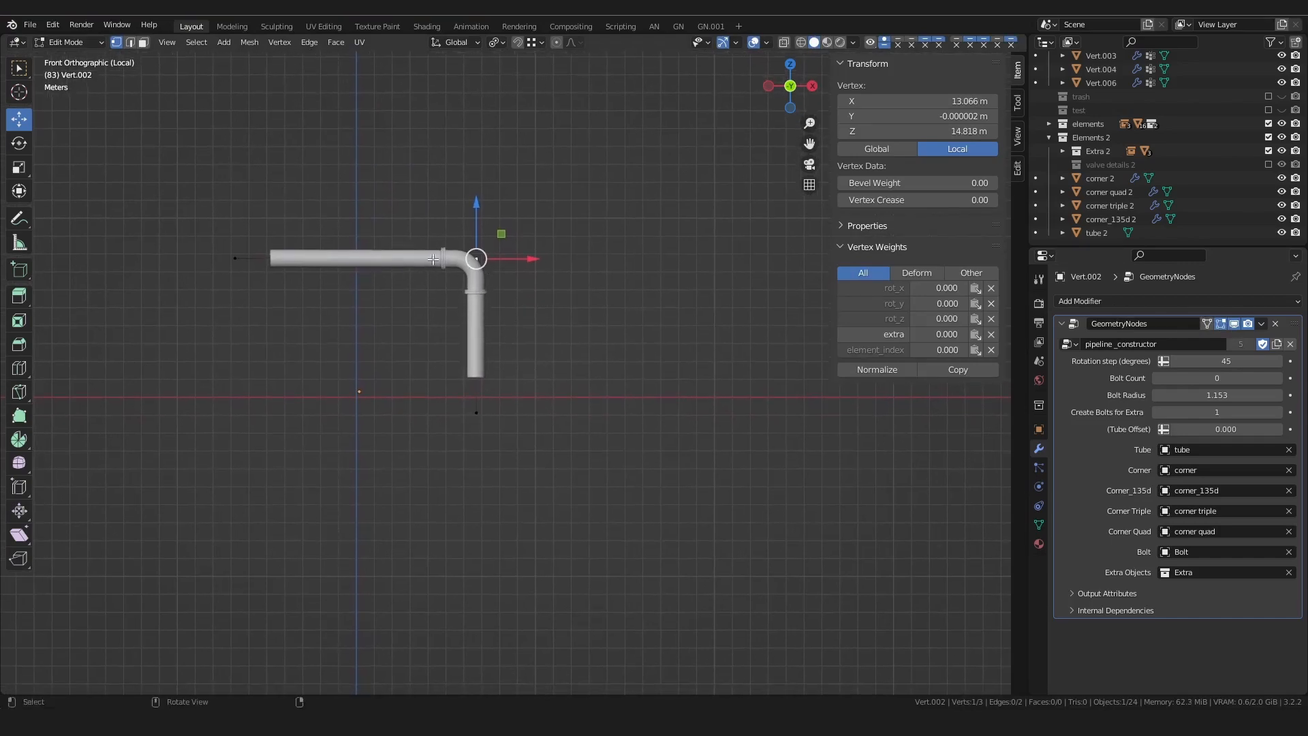
- Extrude the free end vertex of the upper horizontal pipe downward along Z to form a second corner
middle_click_drag(513, 370, 578, 370, "shift")
left_click(368, 265)
key("e")
key("z")
left_click(359, 422)
- Select the new vertical edge and move it about -4.34 m along X to lengthen the horizontal pipe
left_click_drag(320, 231, 394, 424)
middle_click_drag(442, 368, 491, 321, "shift")
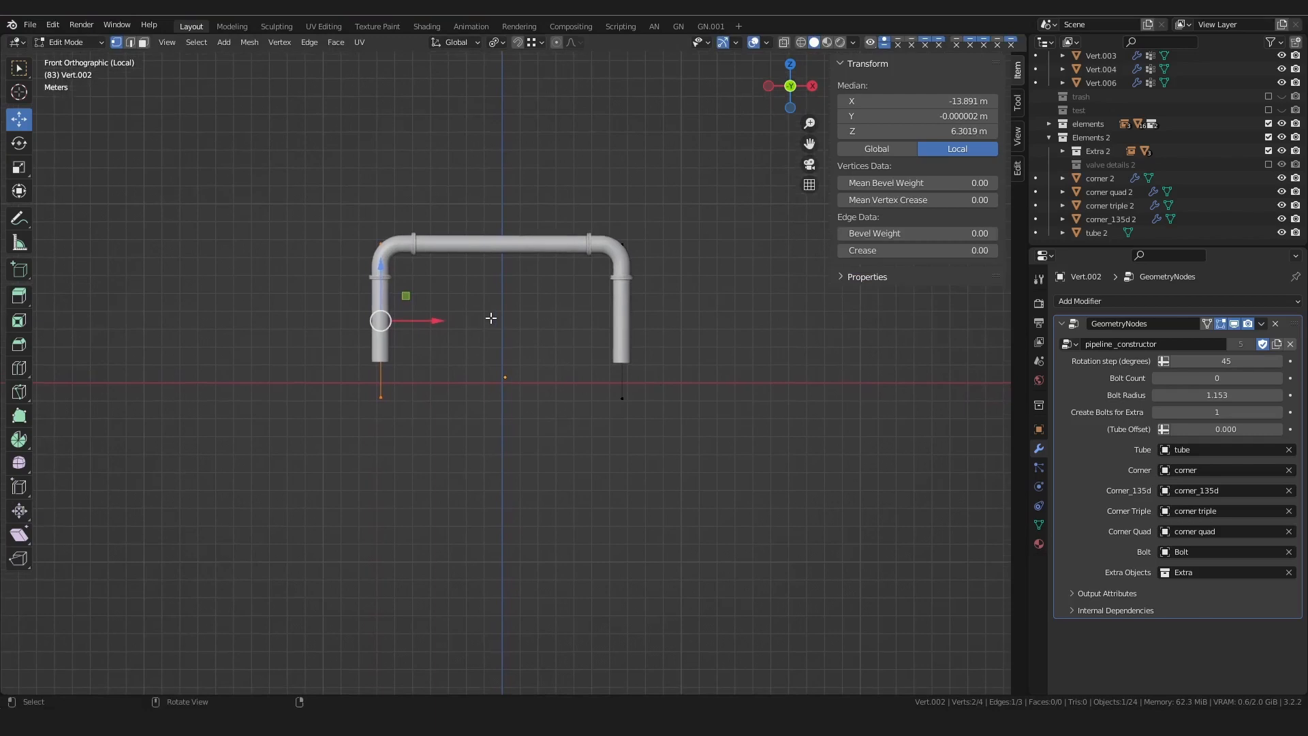
key("g")
key("x")
left_click(422, 320)
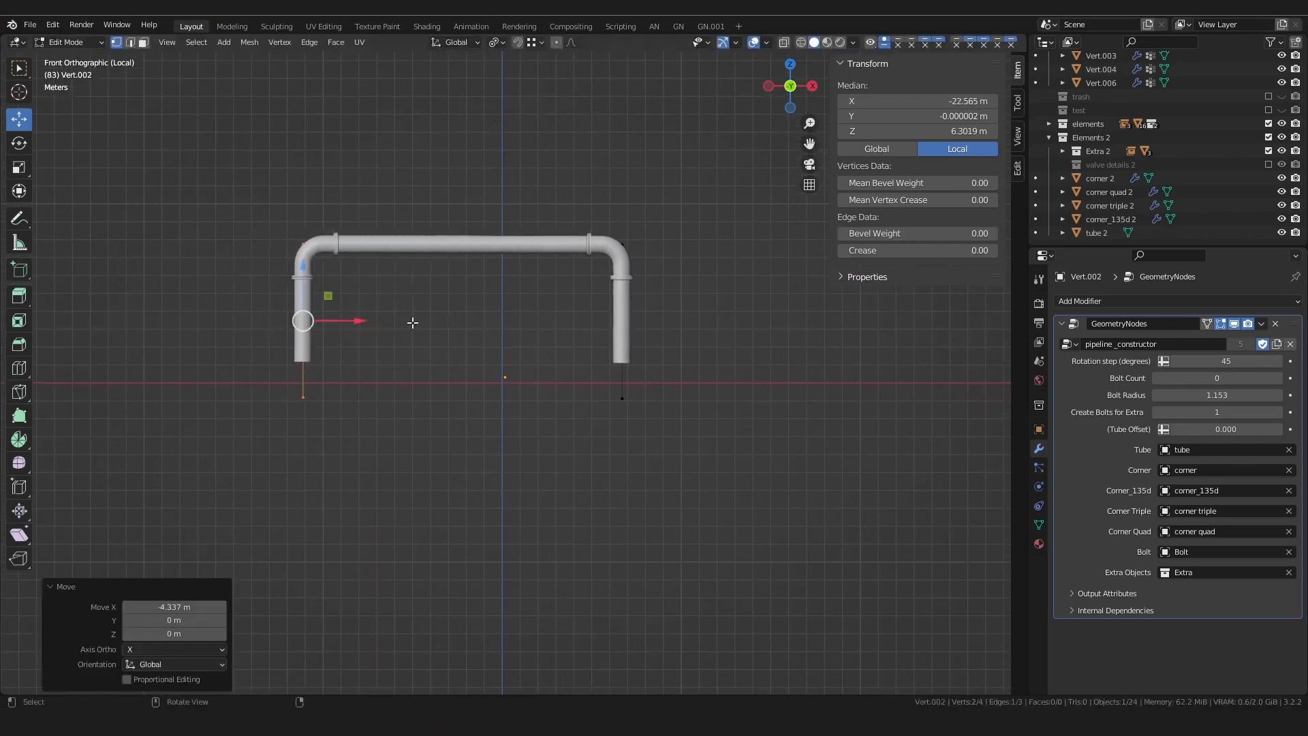
- Extrude the lower end vertex of the vertical pipe on the +X side outward along X to add a horizontal run
left_click_drag(523, 361, 479, 338, "alt+shift")
left_click(479, 338)
key("e")
key("x")
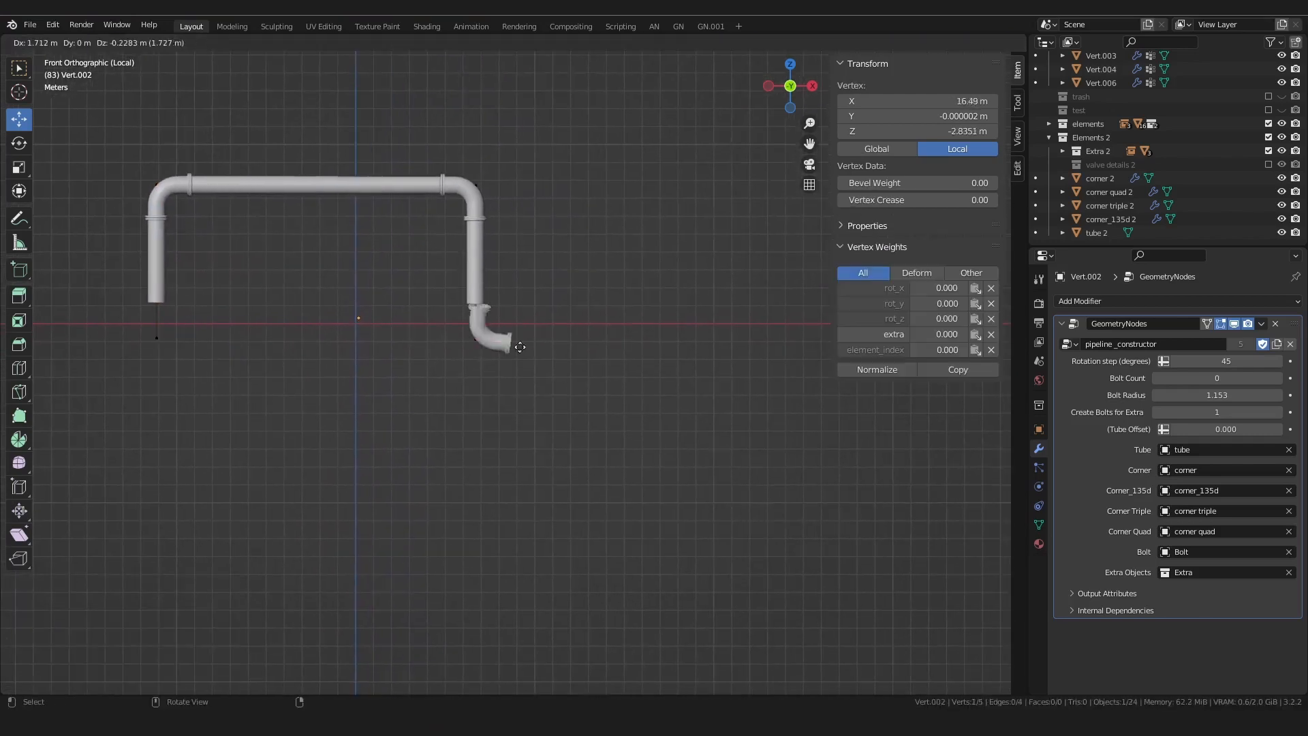
left_click(669, 339)
- Snap the 3D cursor to the lower corner vertex and rotate the new run's end vertex 45° around it
key("shift+s")
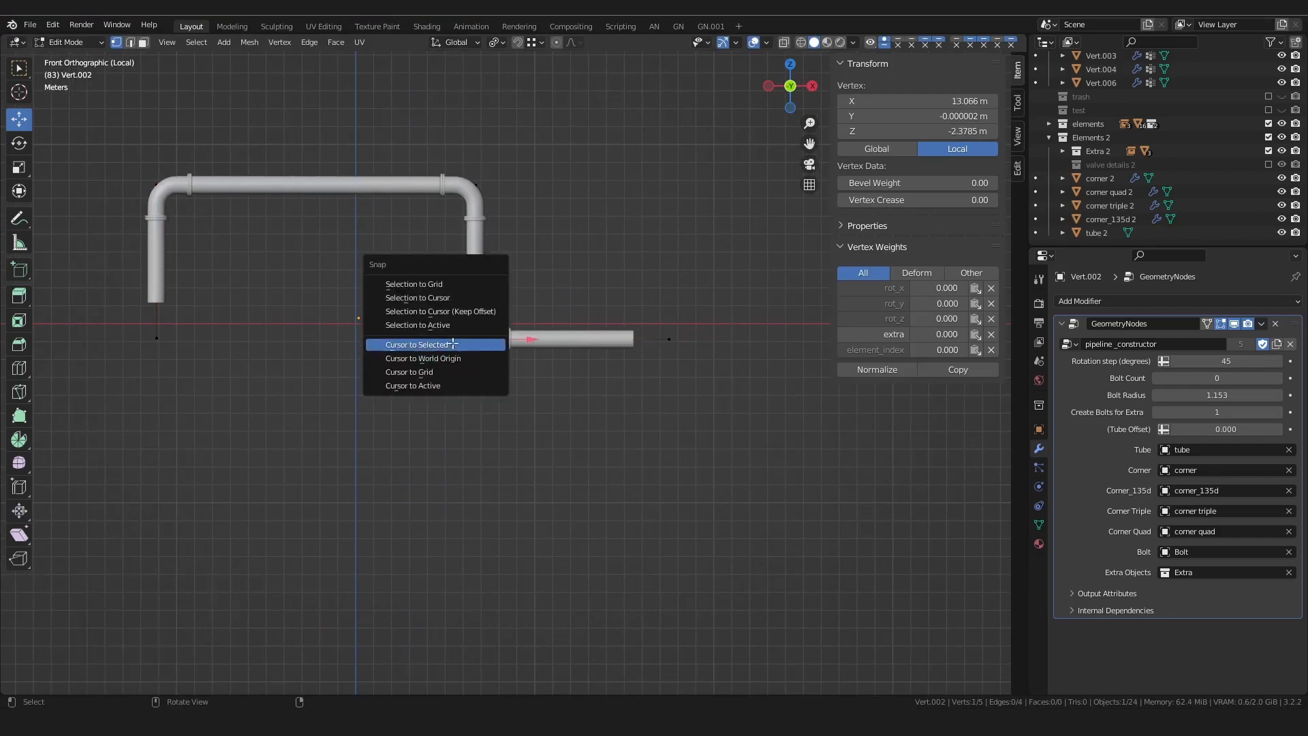
left_click(481, 342)
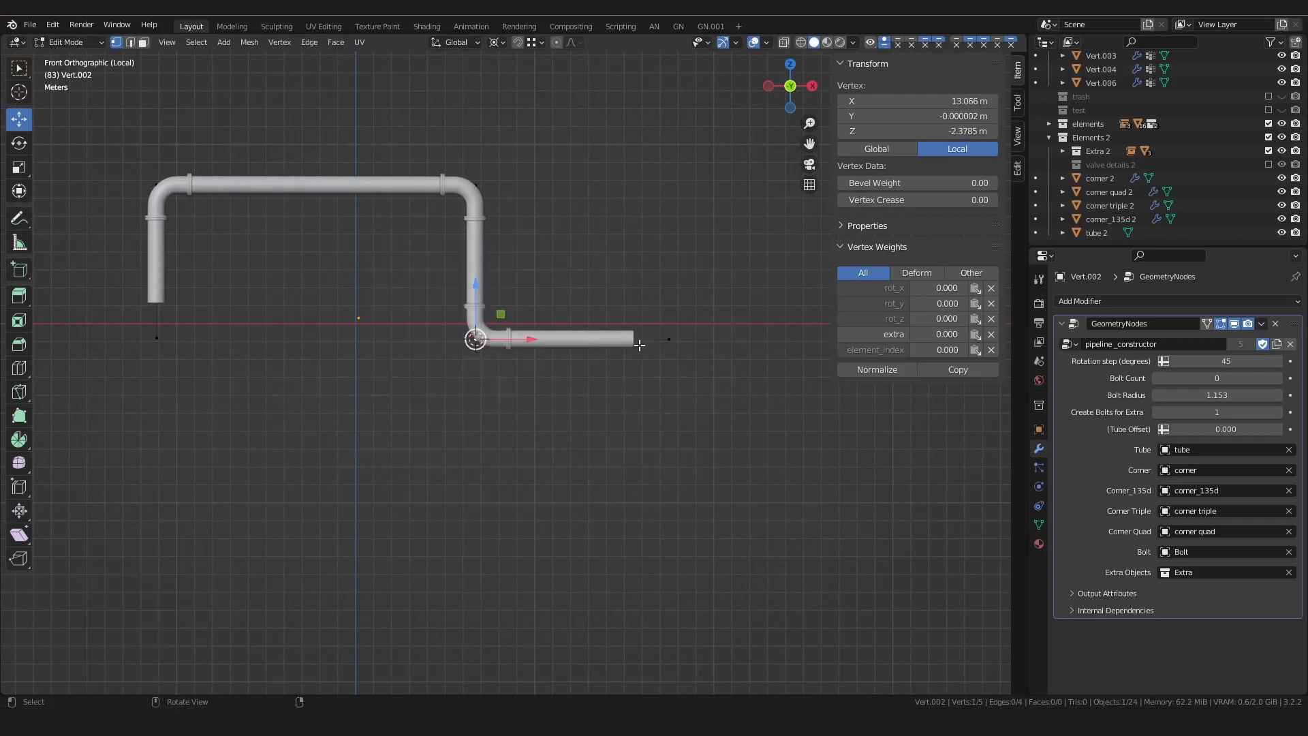
key("r")
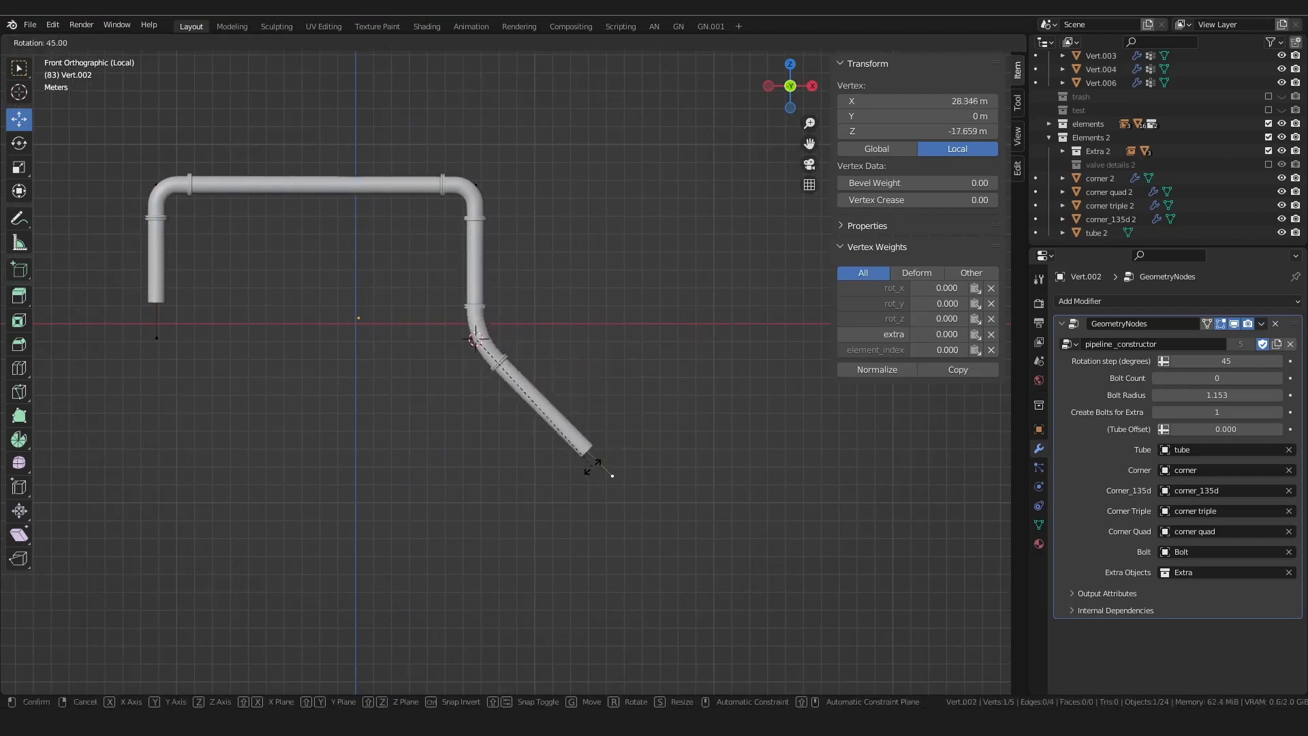
left_click(593, 459)
middle_click_drag(623, 405, 613, 356, "shift")
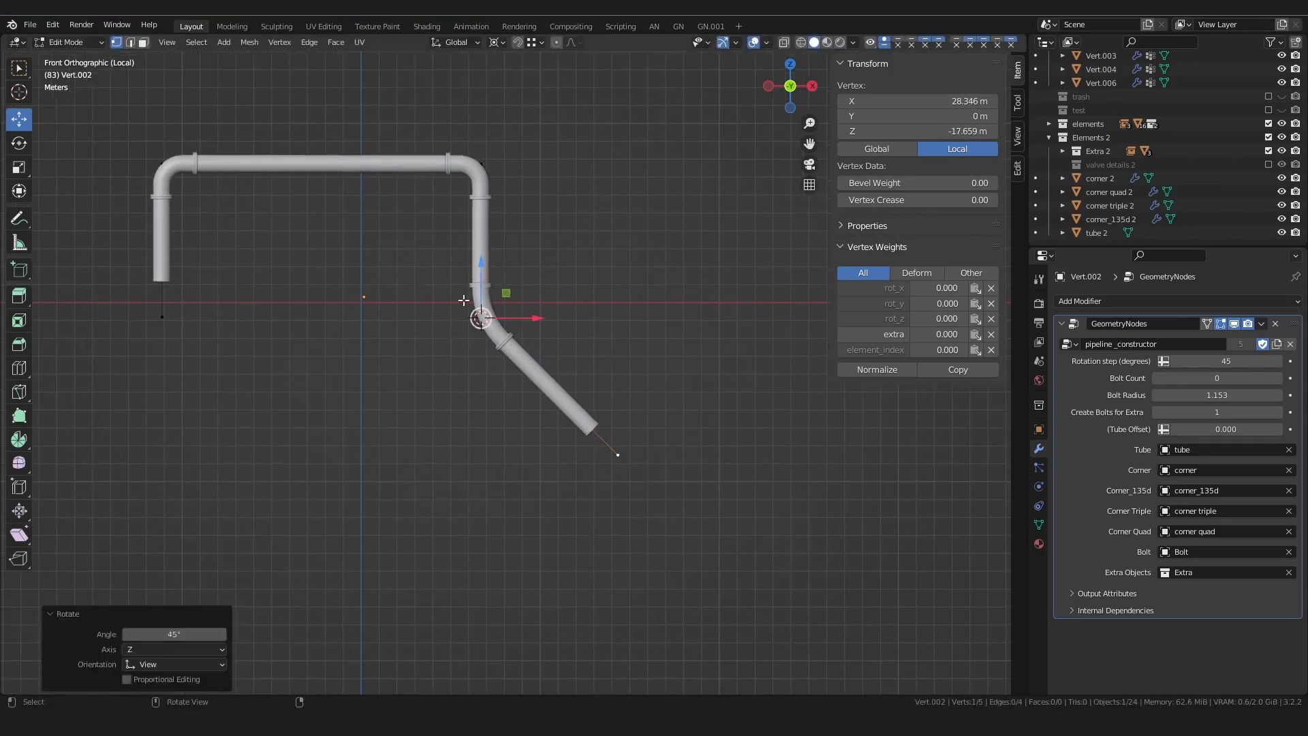
middle_click_drag(464, 301, 408, 270, "shift")
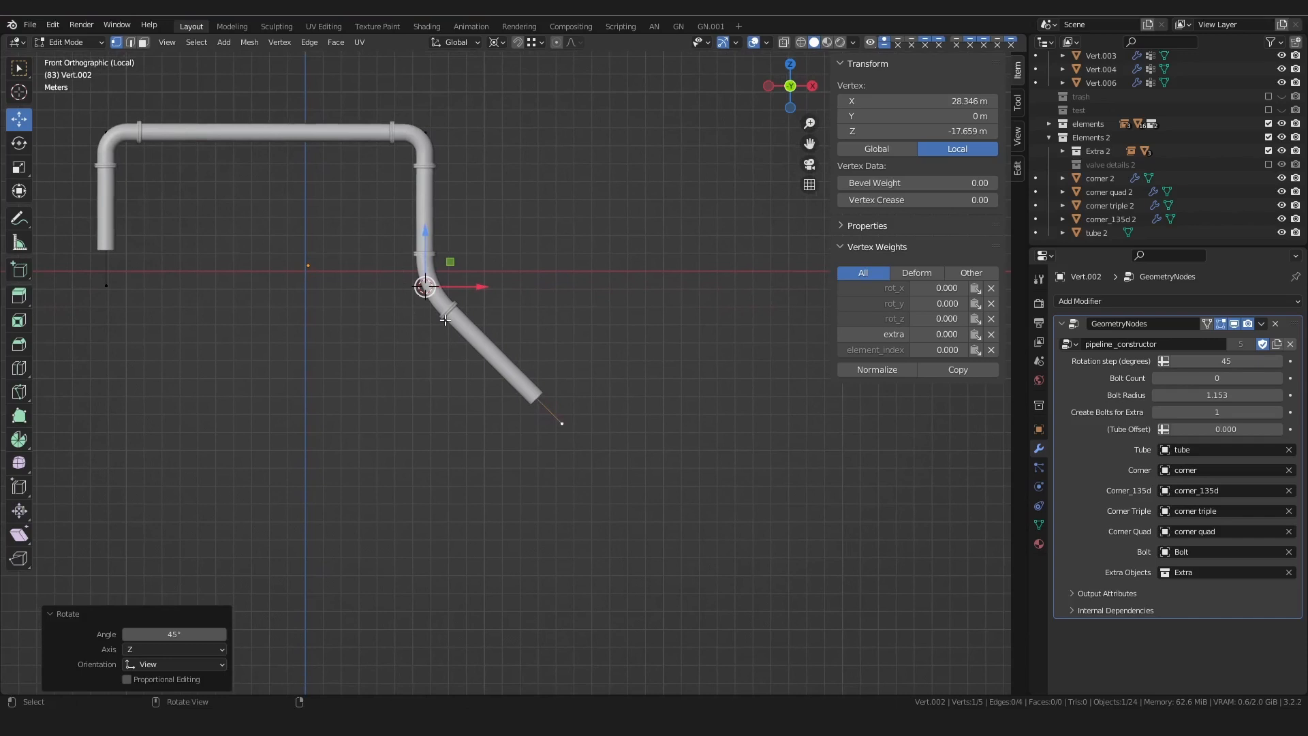
- Extrude the end vertex of the diagonal pipe along X to continue it as a horizontal run
middle_click_drag(595, 388, 473, 329, "shift")
key("e")
key("x")
left_click(625, 380)
- Extrude the horizontal run's end vertex upward along Z, and again about 6.73 m downward, to form a three-way junction
middle_click_drag(620, 383, 544, 316, "shift")
key("e")
key("z")
left_click(576, 282)
left_click(580, 356)
key("e")
key("z")
left_click(542, 446)
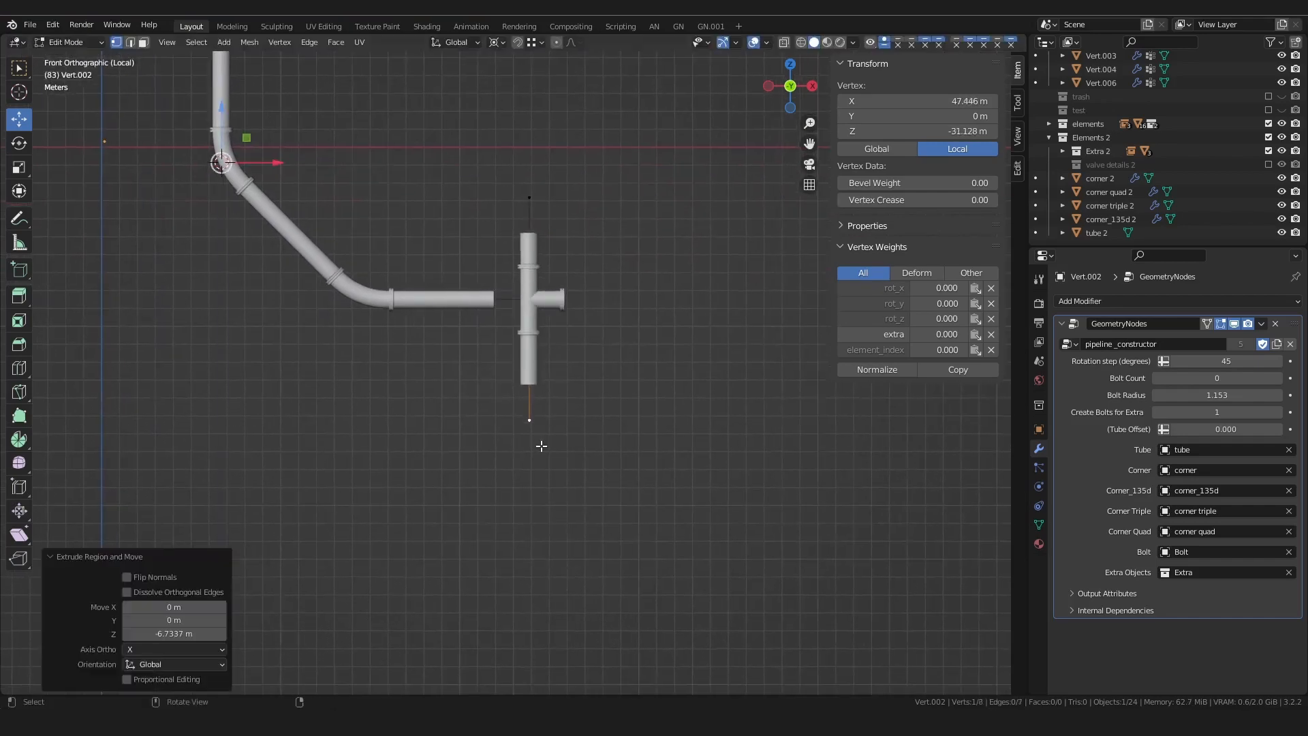
- Extrude the upper branch's end vertex further up along Z and add a short horizontal branch along positive X
middle_click_drag(579, 372, 554, 370, "shift")
left_click(522, 320)
middle_click_drag(555, 300, 516, 430, "shift")
key("e")
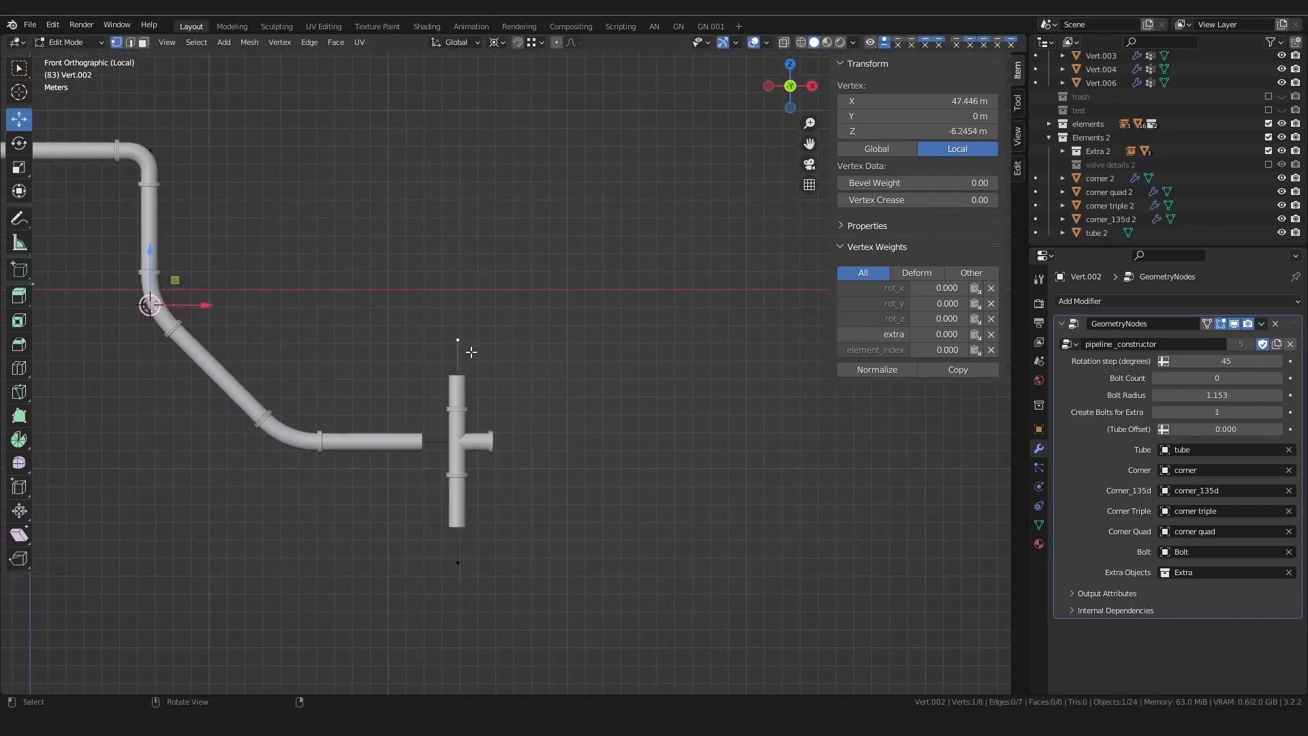
key("z")
left_click(461, 263)
key("e")
key("x")
left_click(562, 268)
- Extrude the new upper corner vertex along negative X and upward along Z to form a four-way junction
left_click(463, 253)
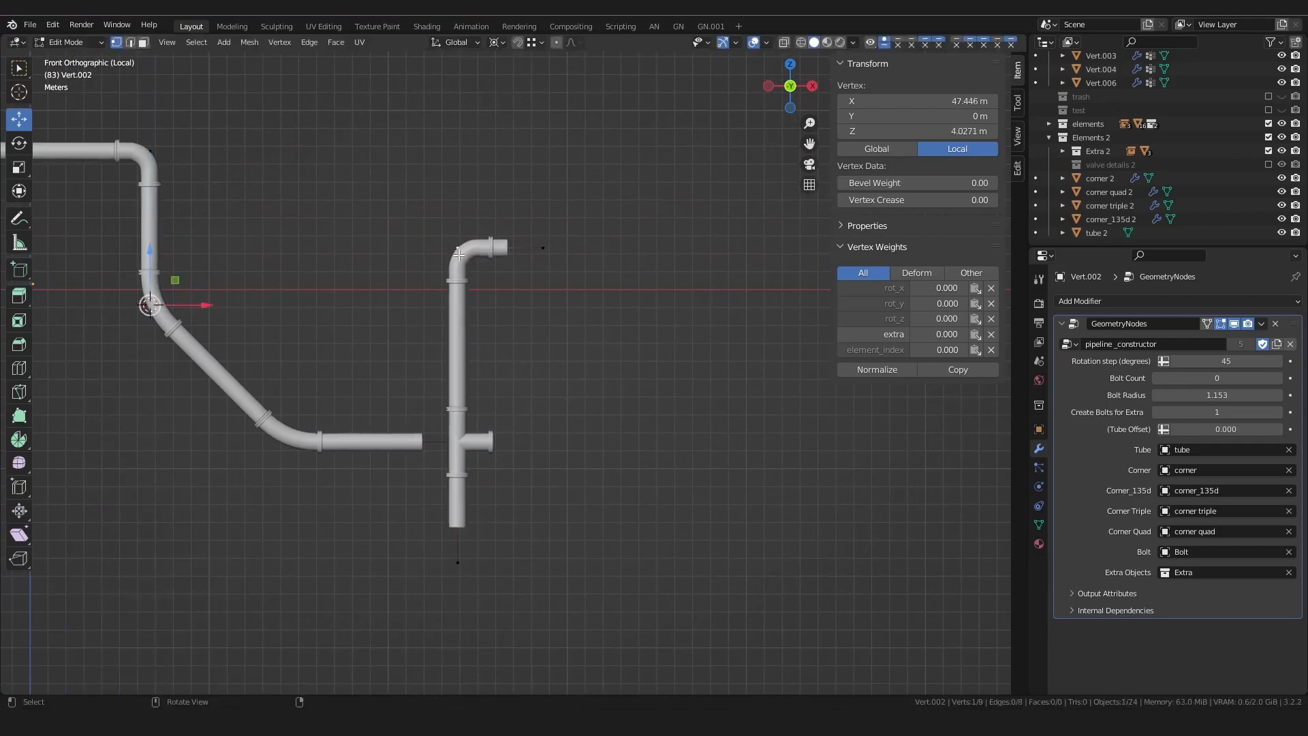
key("e")
key("x")
left_click(372, 280)
left_click(471, 251)
key("e")
key("z")
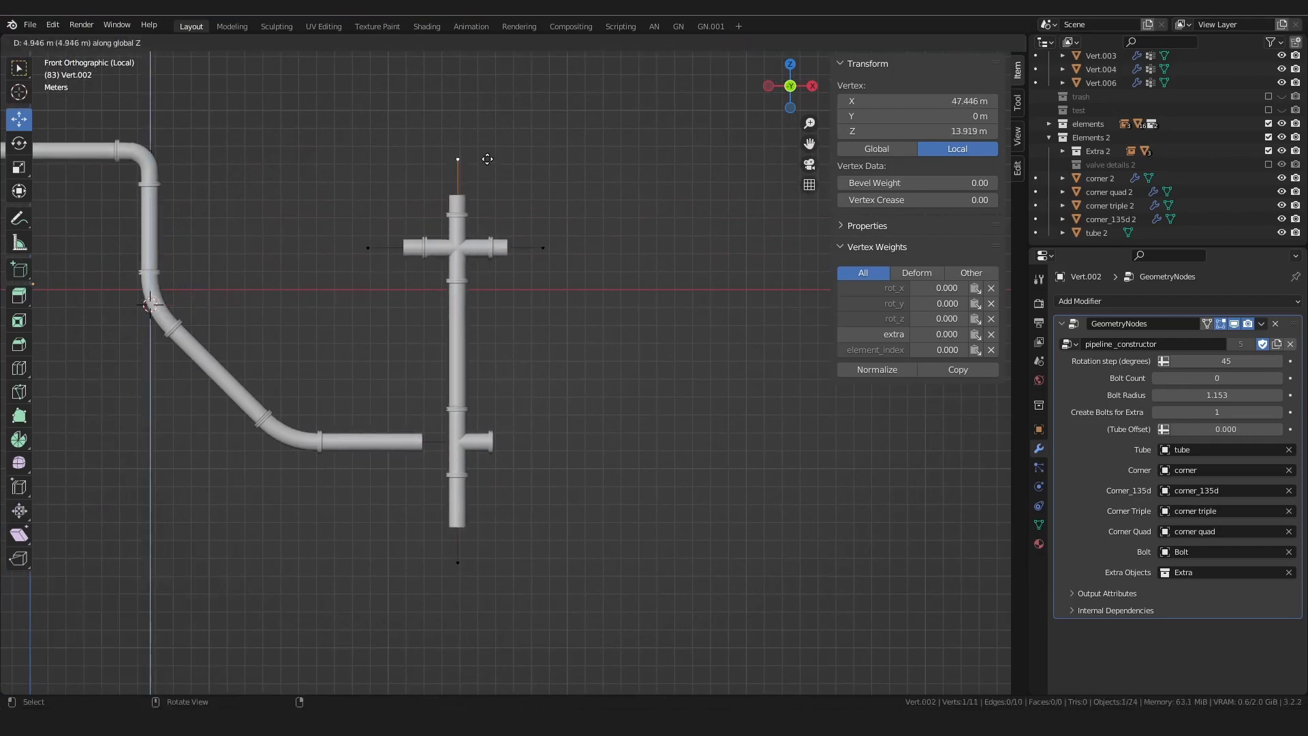
left_click(489, 161)
- Move the end vertex of the four-way junction's positive-X branch about 1.98 m outward along X
middle_click_drag(558, 268, 492, 308, "shift")
left_click(485, 303)
key("g")
key("x")
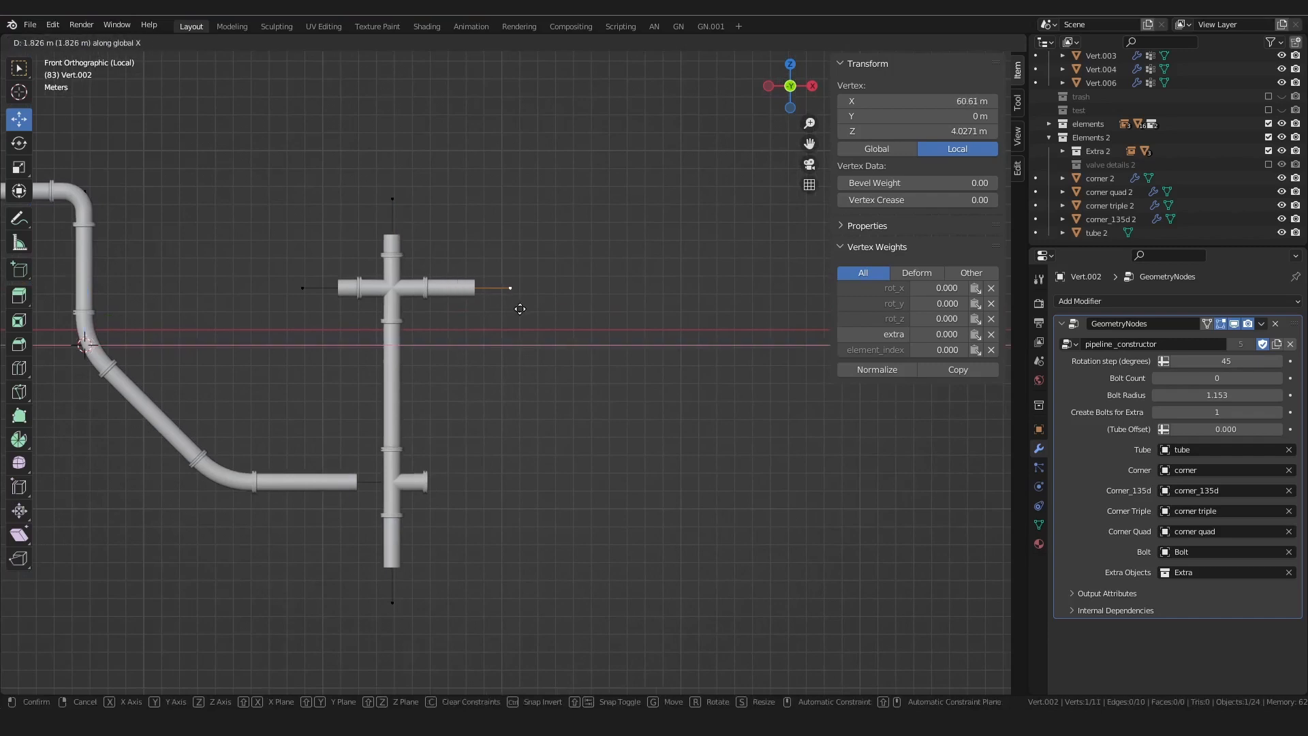
left_click(521, 308)
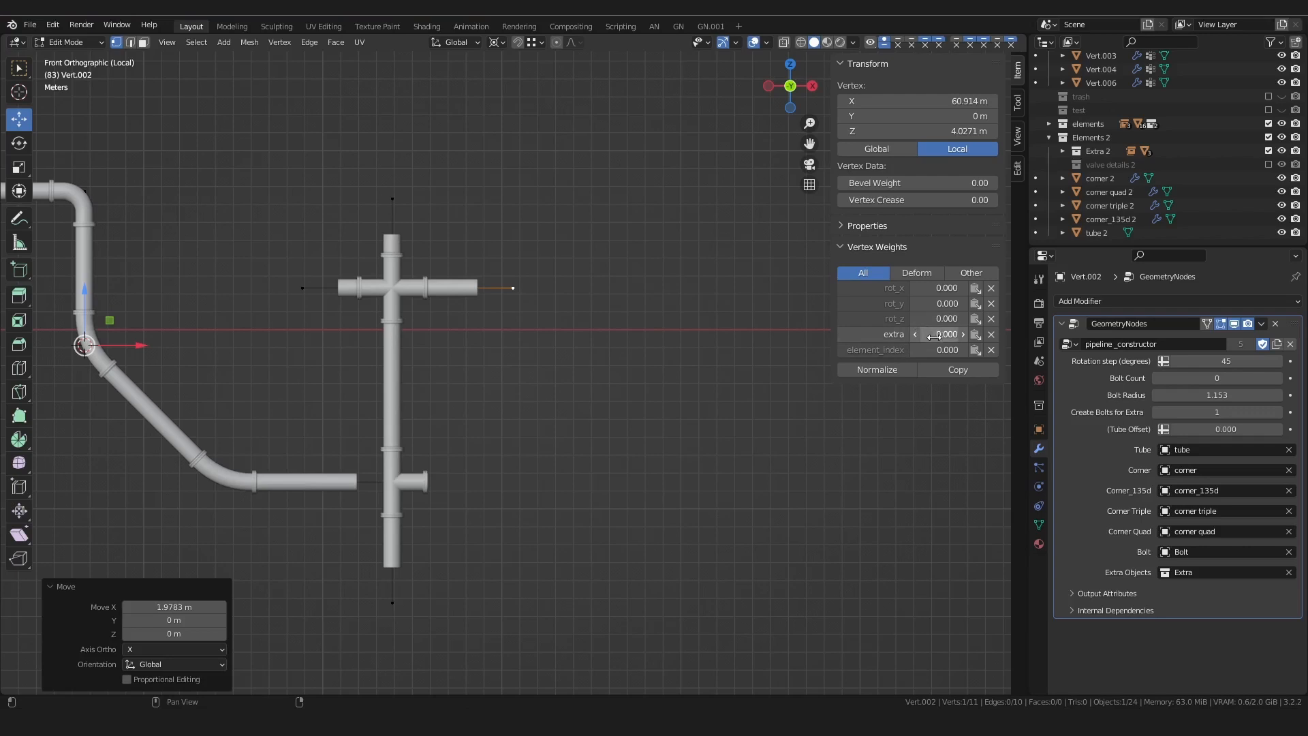
- Set the branch end vertex's extra weight to 0.050 and its element_index weight to 0.670 to place a valve
left_click_drag(939, 335, 956, 335)
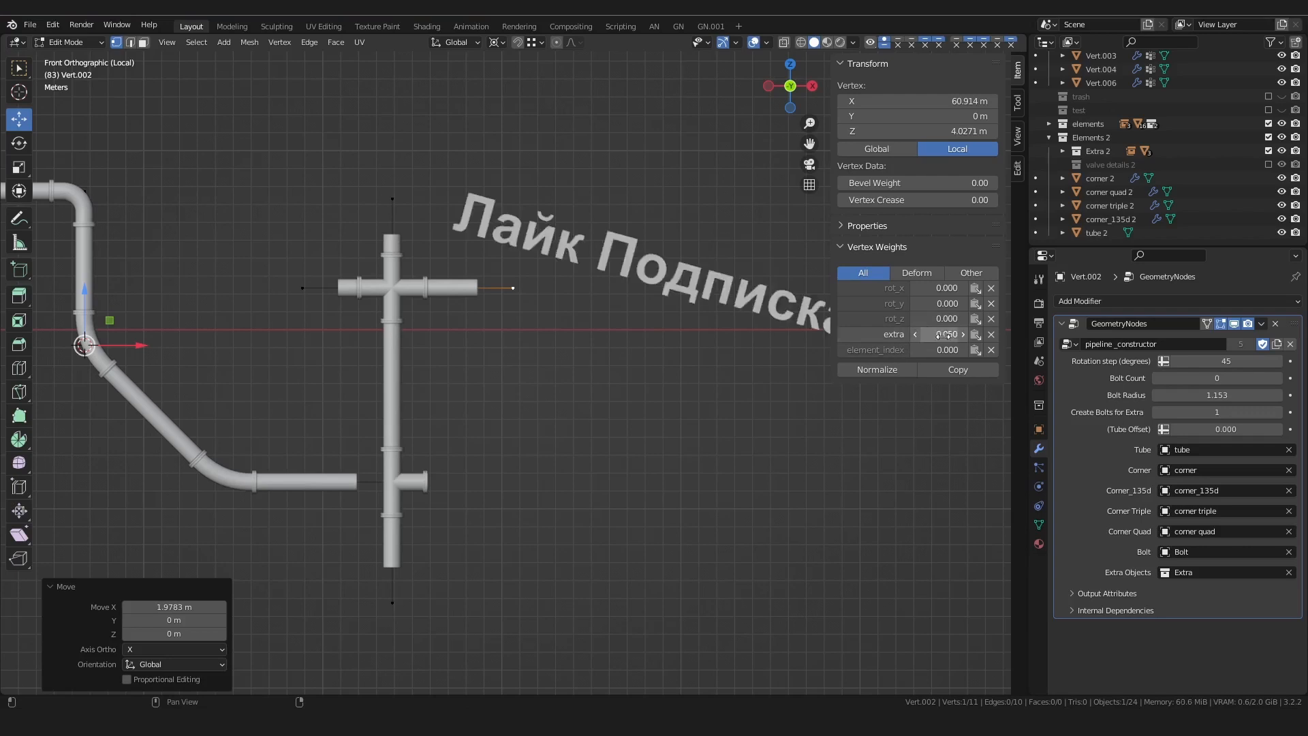
middle_click_drag(665, 316, 515, 330, "shift")
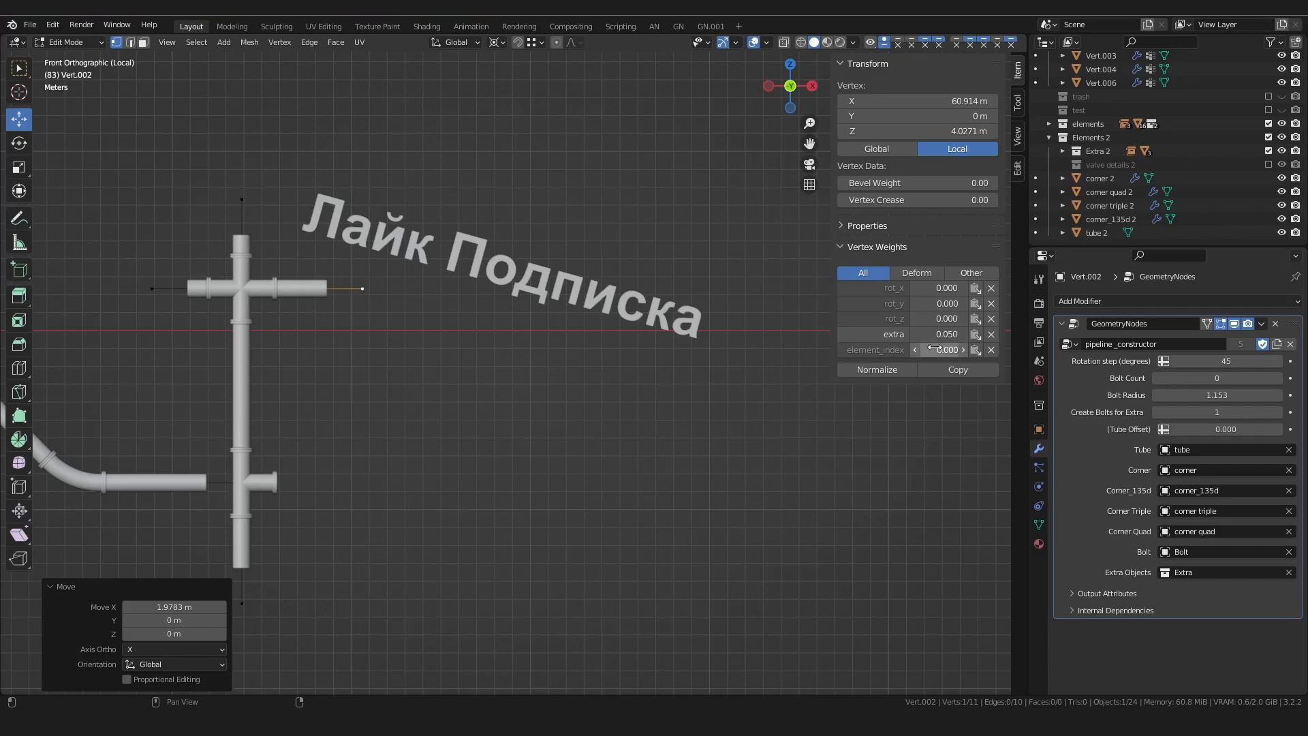
left_click_drag(939, 349, 994, 348)
middle_click_drag(538, 408, 613, 380, "shift")
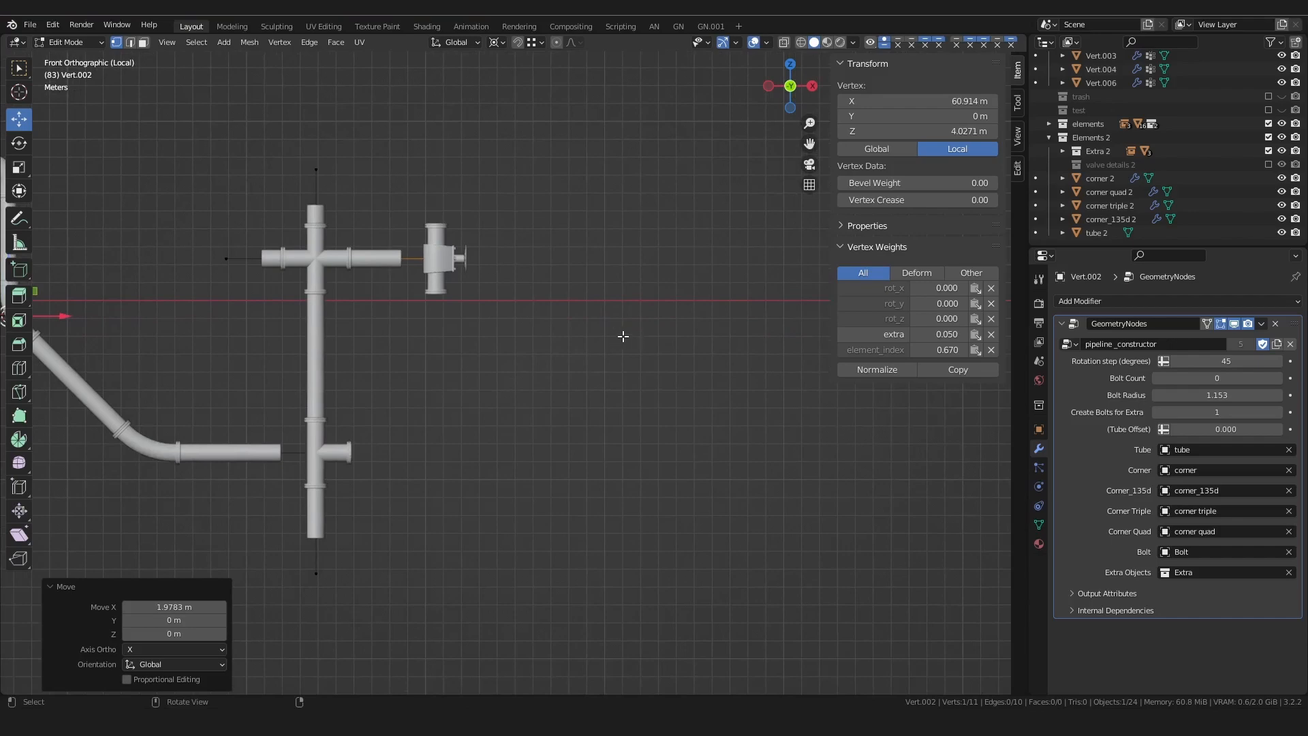
middle_click_drag(518, 337, 577, 324, "shift")
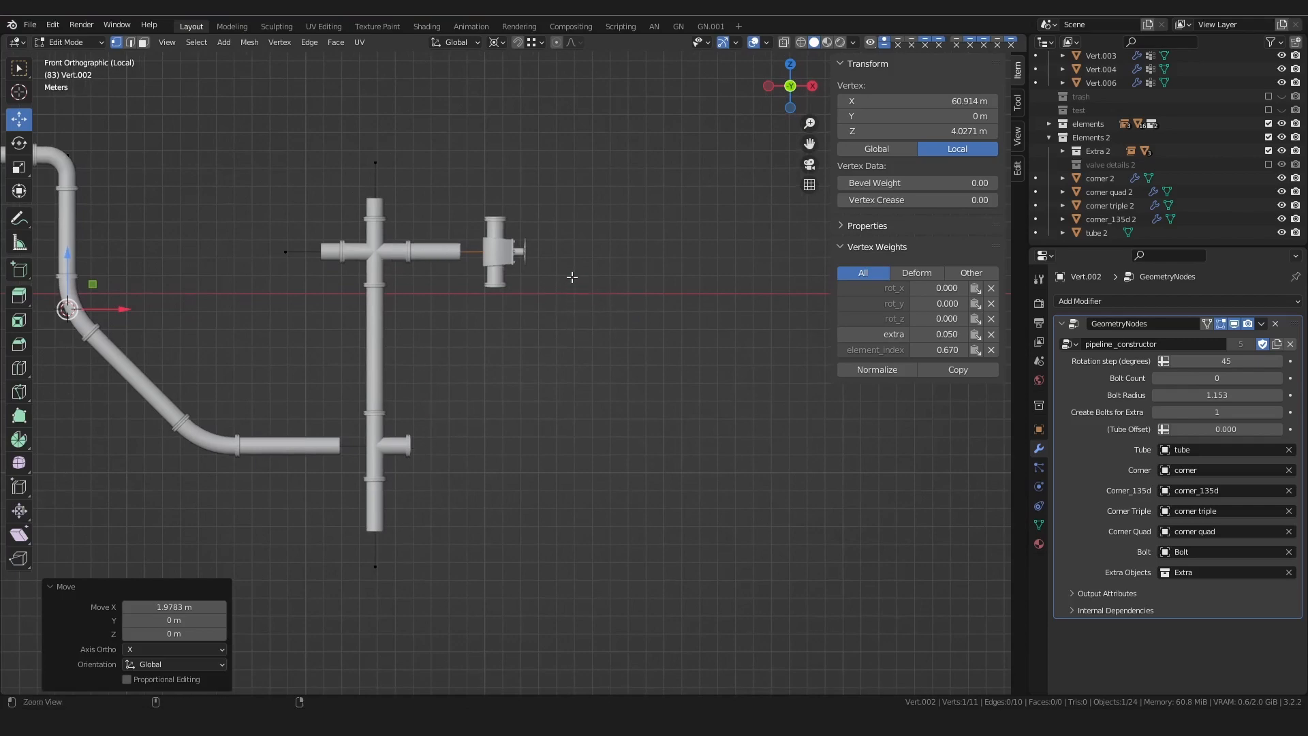
scroll(572, 300, "down", 2)
scroll(557, 310, "up", 3)
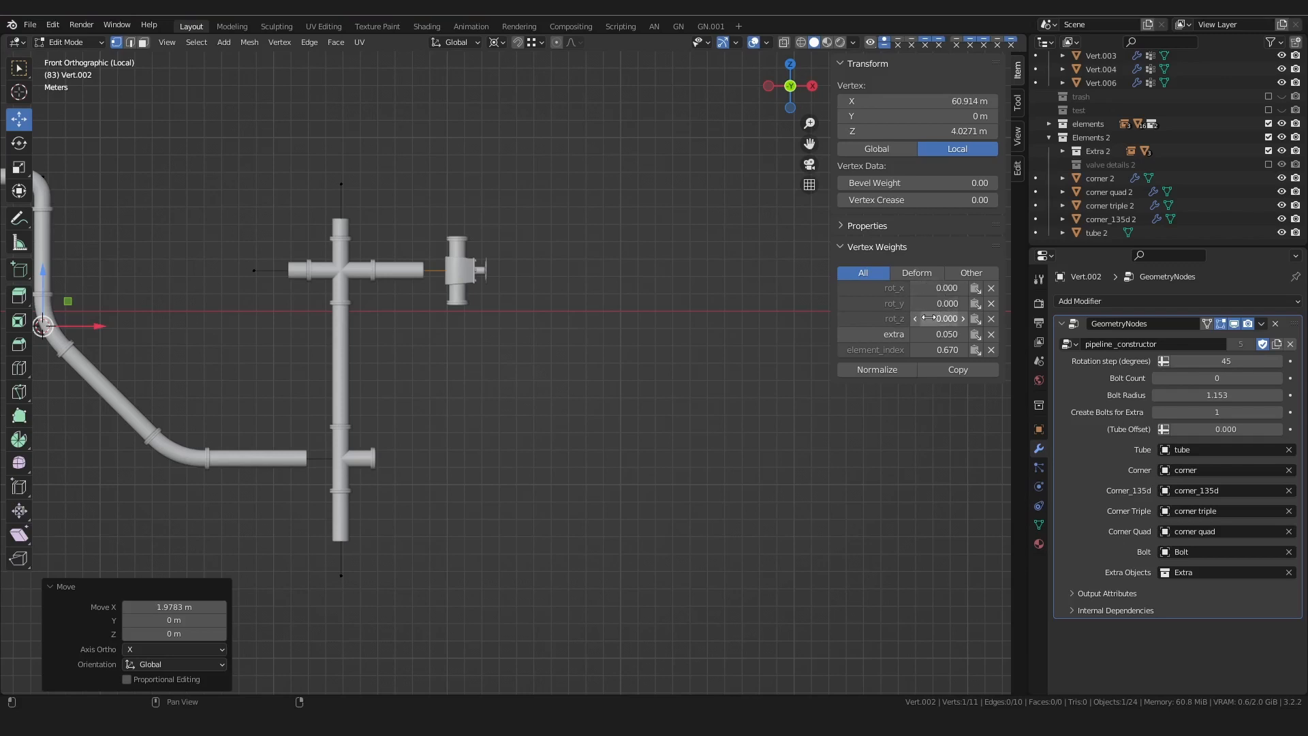
- Set the modifier's rotation step to 90 degrees and the valve vertex's rot_y weight to 0.770
mouse_move(928, 287)
left_mouse_down()
mouse_move(1048, 278)
mouse_move(913, 288)
left_mouse_up()
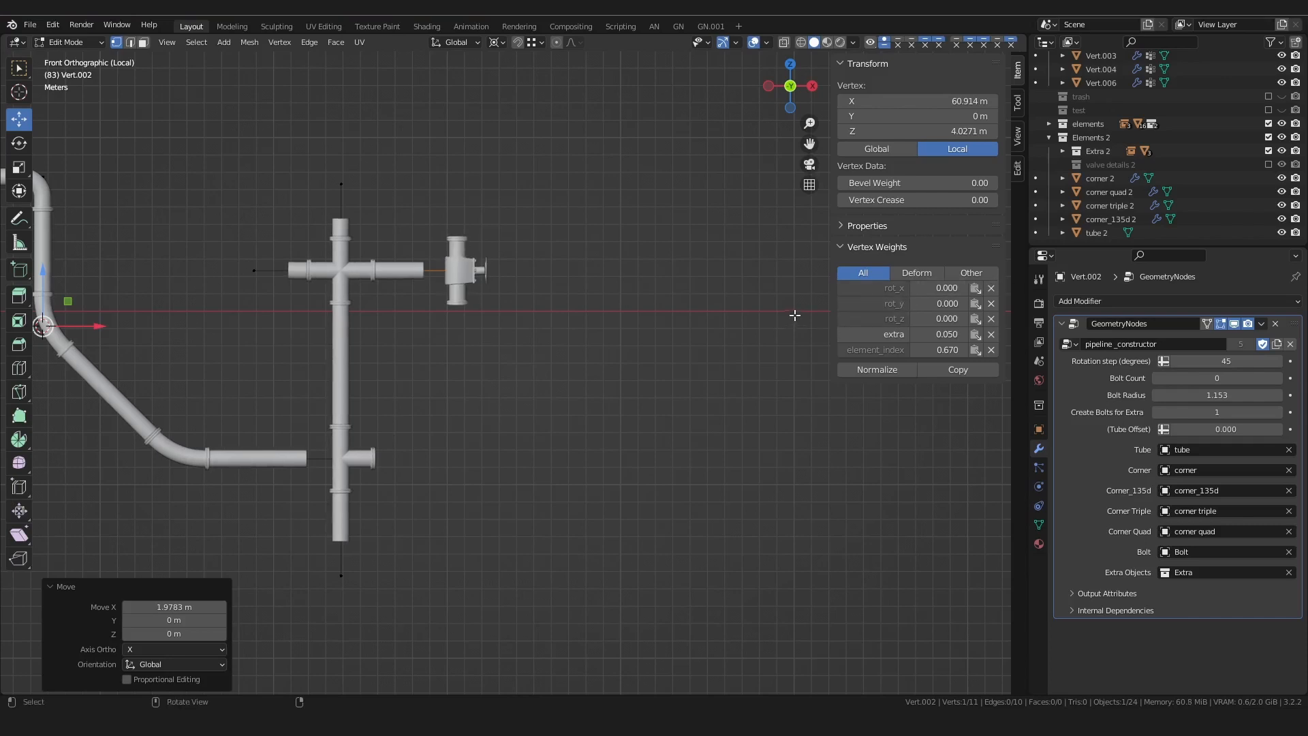
left_click(1203, 361)
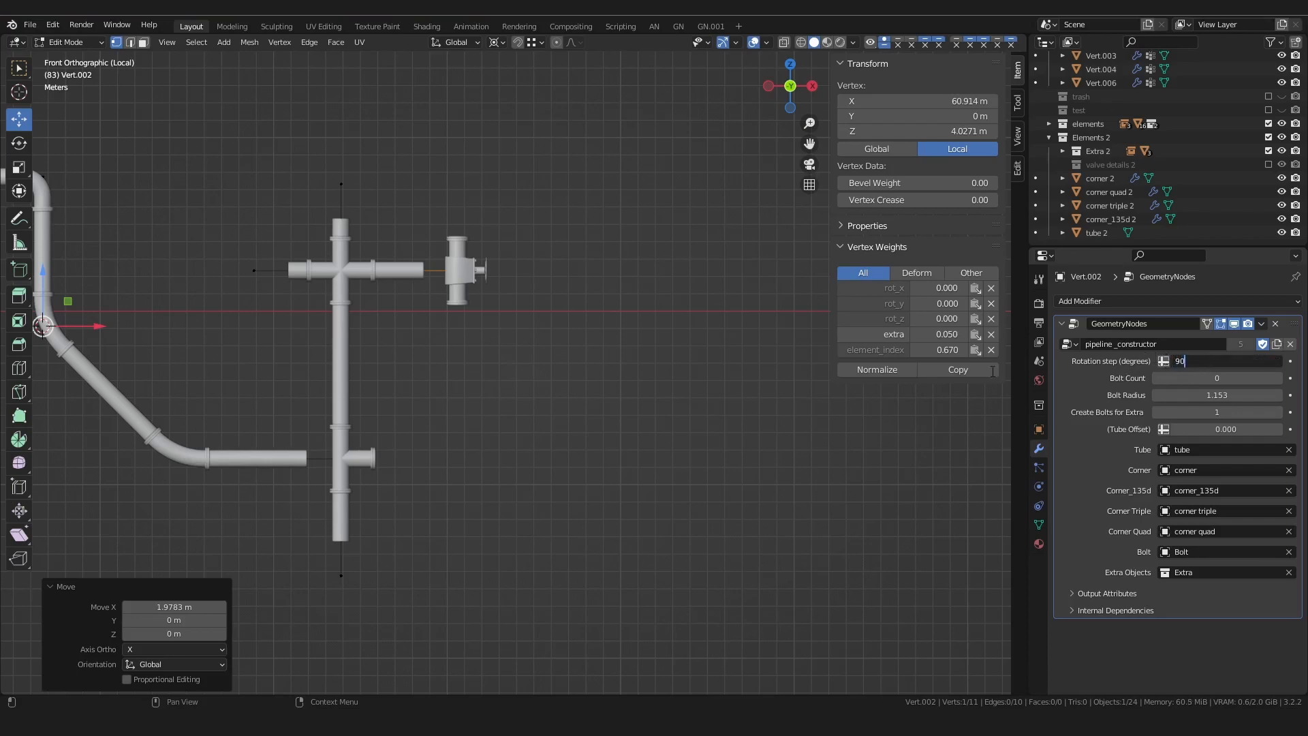
left_click(692, 373)
mouse_move(962, 304)
left_mouse_down()
mouse_move(995, 303)
mouse_move(928, 305)
mouse_move(959, 305)
left_mouse_up()
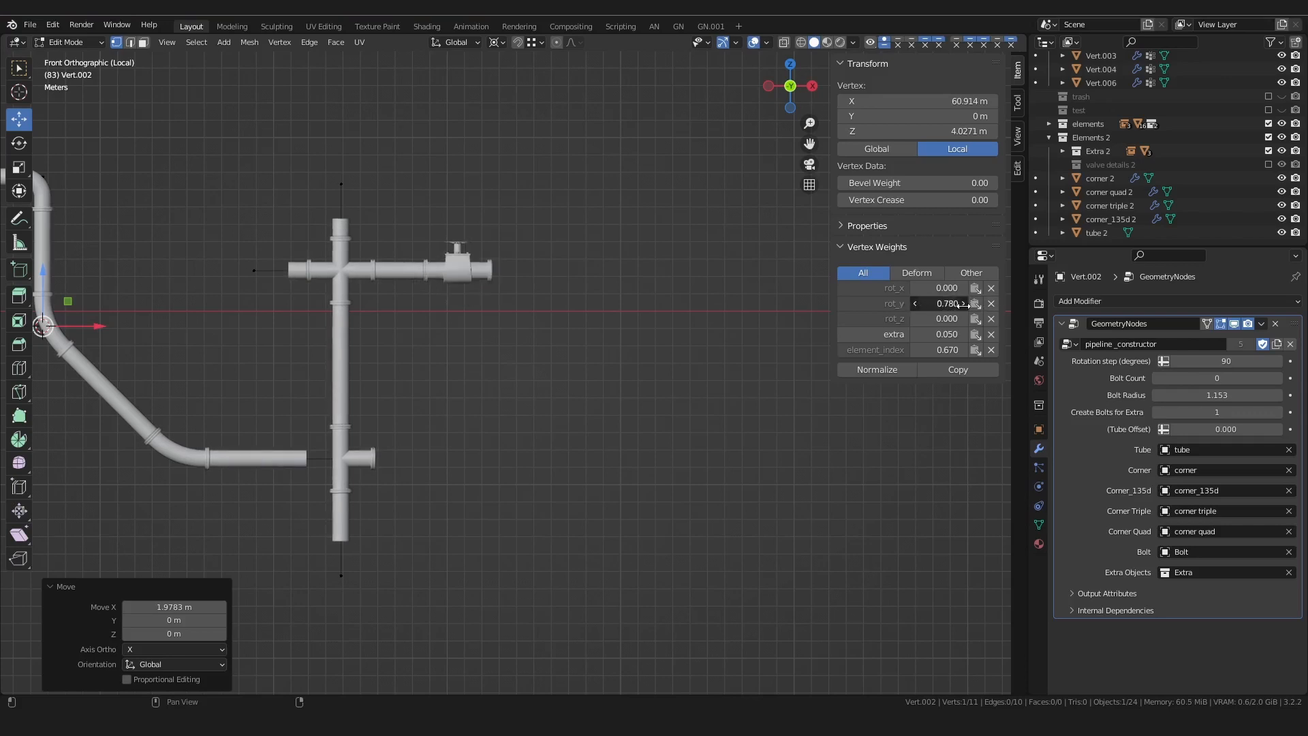
- Set the rotation step to 45 degrees and the three-way junction vertex's rot_y weight to 0.500
left_click(1219, 363)
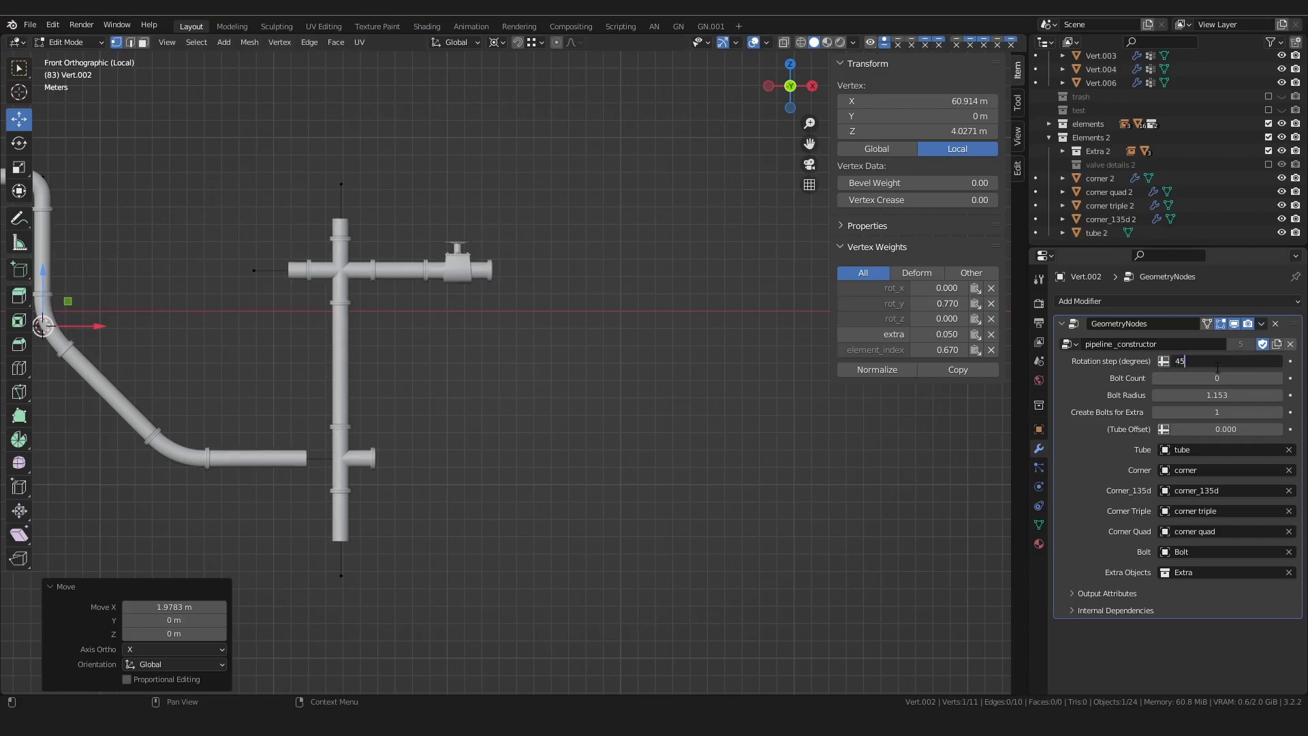
type("45")
key("Return")
left_click_drag(943, 303, 974, 305)
left_click(402, 440)
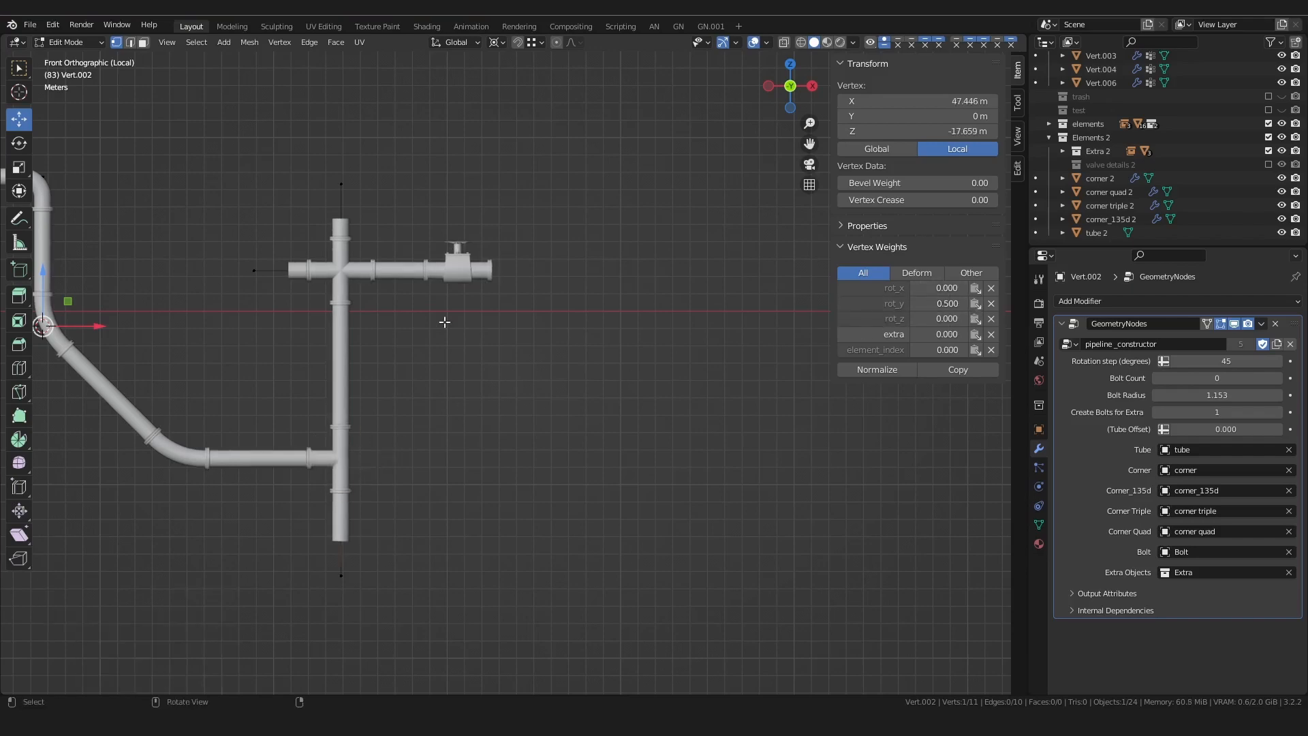
scroll(480, 316, "down", 2)
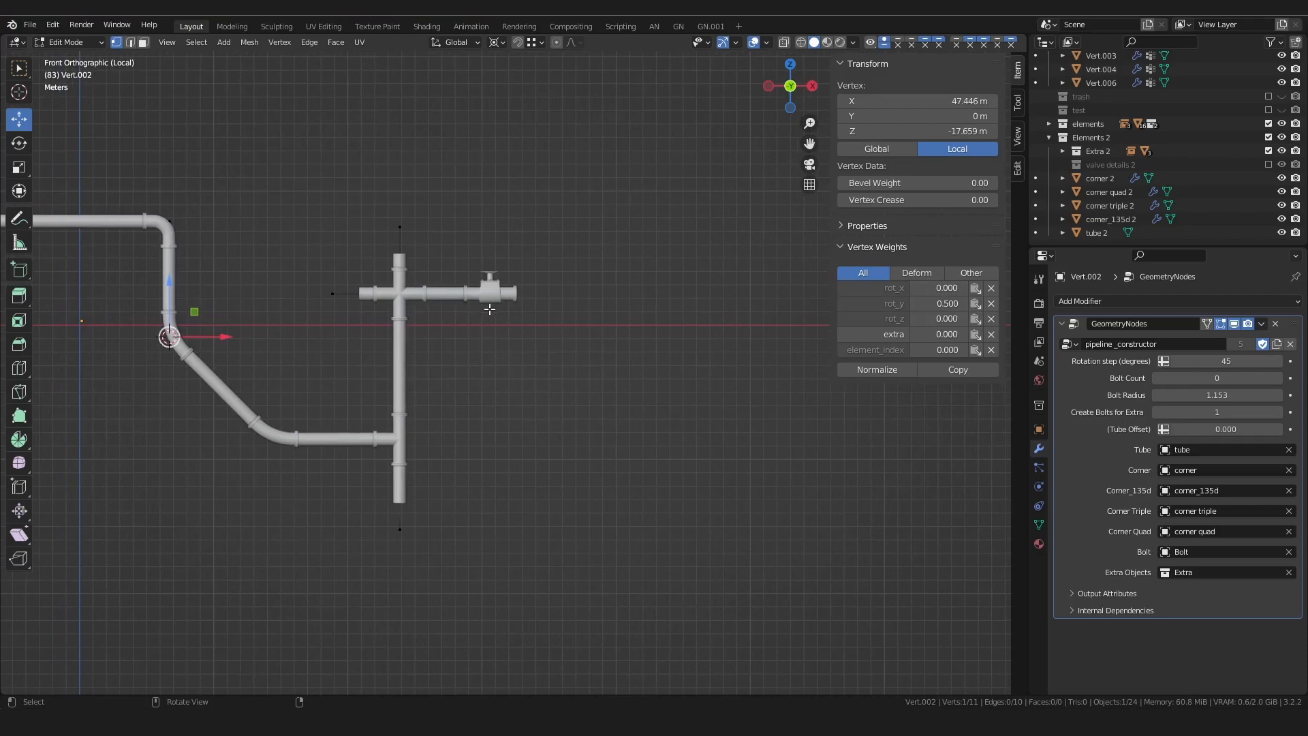
- Examine the flanged joints around the lower bend and the three-way junction up close
left_click_drag(330, 380, 485, 332, "alt+shift")
key("shift+b")
left_click_drag(430, 376, 468, 414)
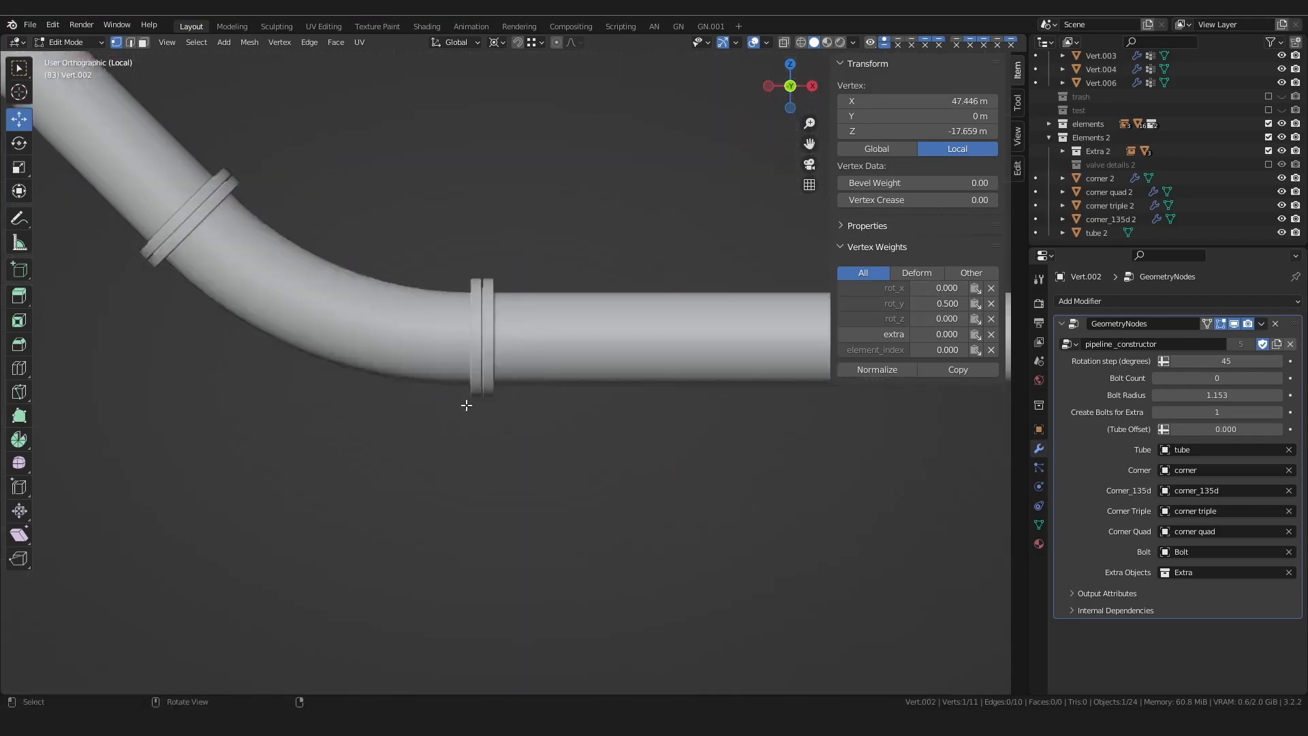
left_click_drag(461, 355, 515, 354, "alt")
scroll(515, 354, "down", 5)
left_click_drag(520, 266, 528, 316, "alt+shift")
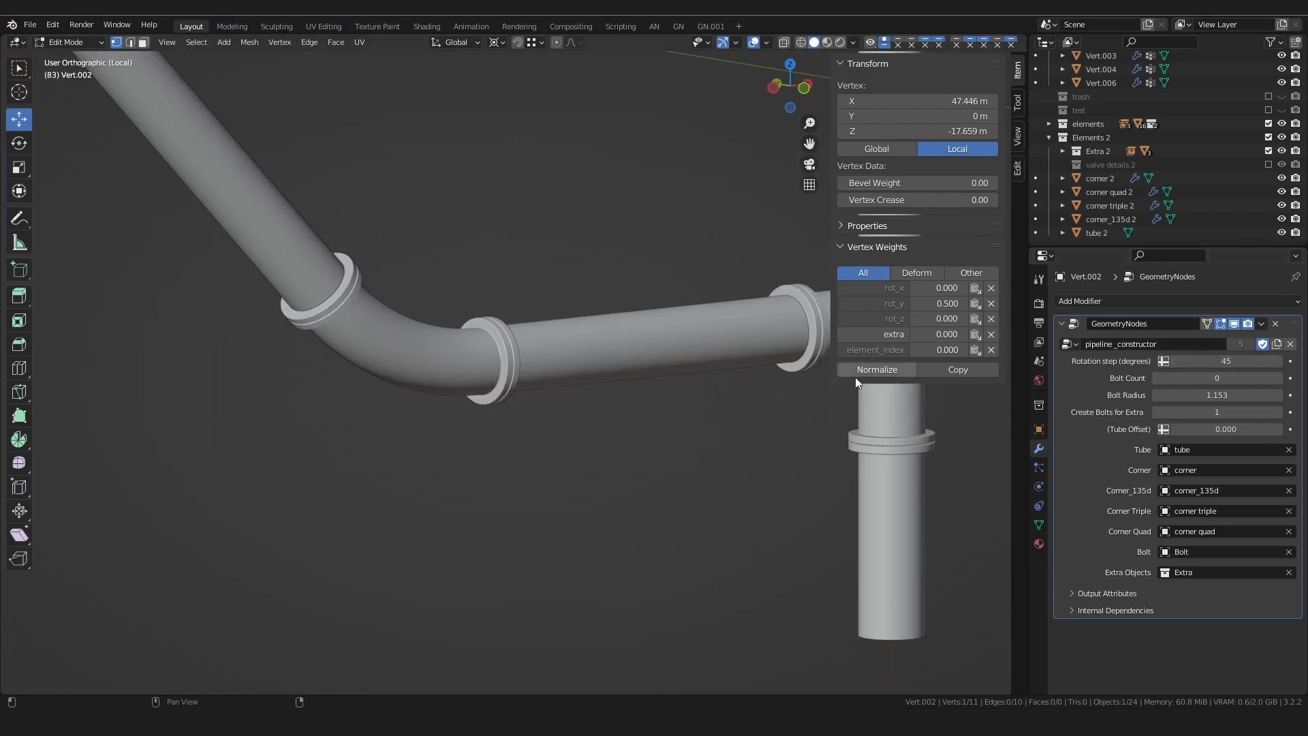
left_click_drag(660, 280, 578, 297, "alt+shift")
scroll(578, 297, "down", 3)
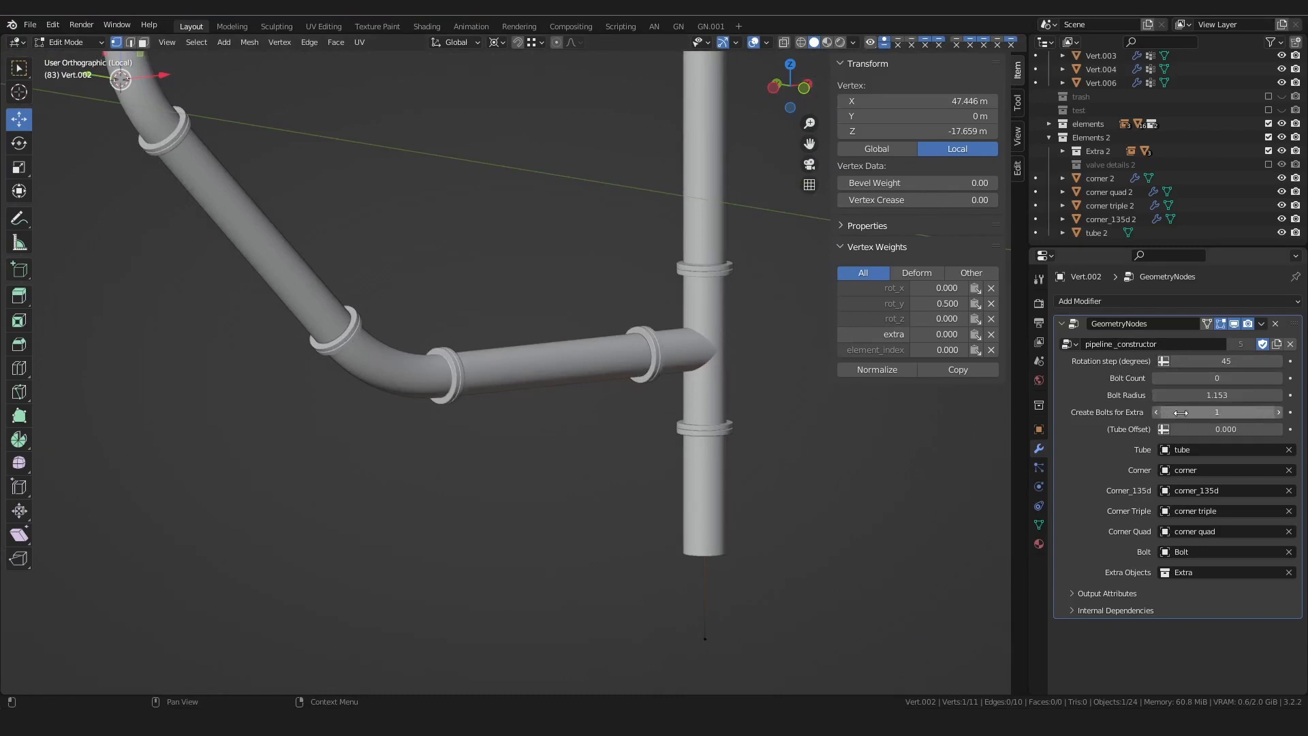
- Set the modifier's Bolt Count to 13 and inspect the bolts on the flanges
middle_click_drag(547, 369, 540, 394, "shift")
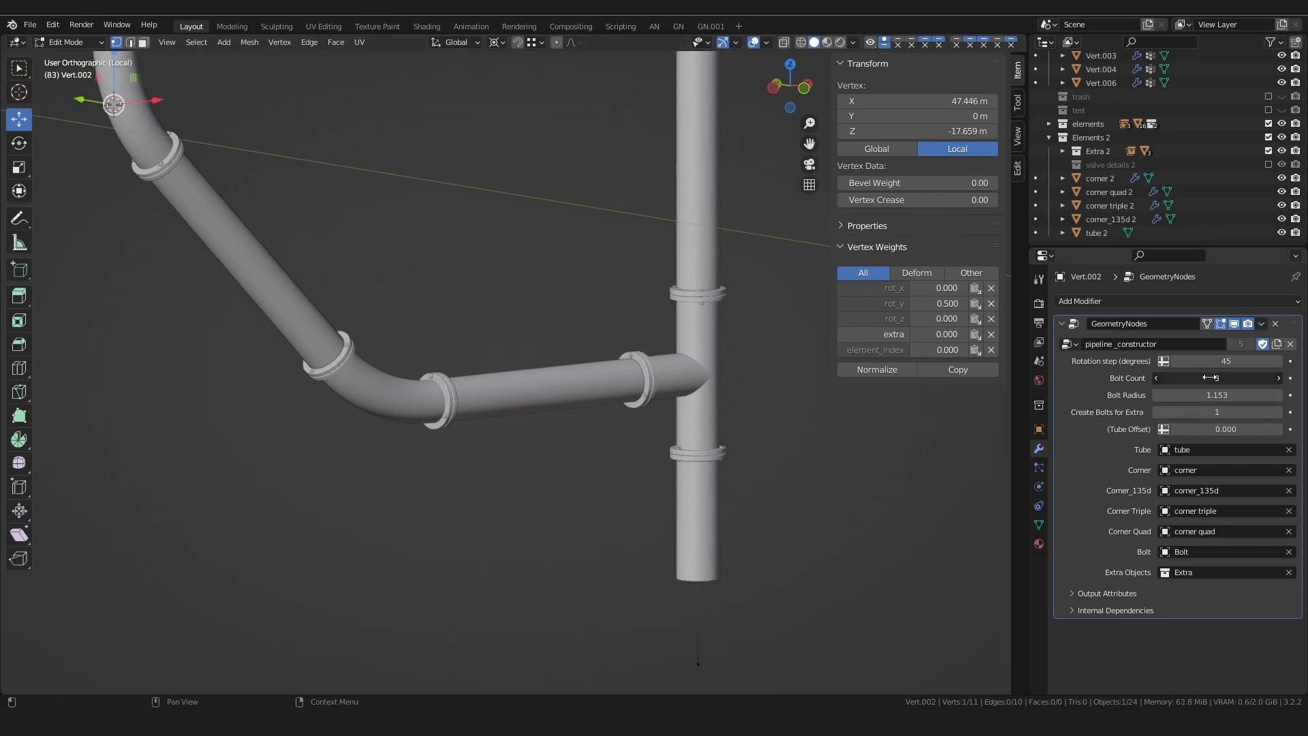
mouse_move(1213, 377)
left_mouse_down()
mouse_move(1244, 378)
mouse_move(1210, 378)
mouse_move(1224, 377)
left_mouse_up()
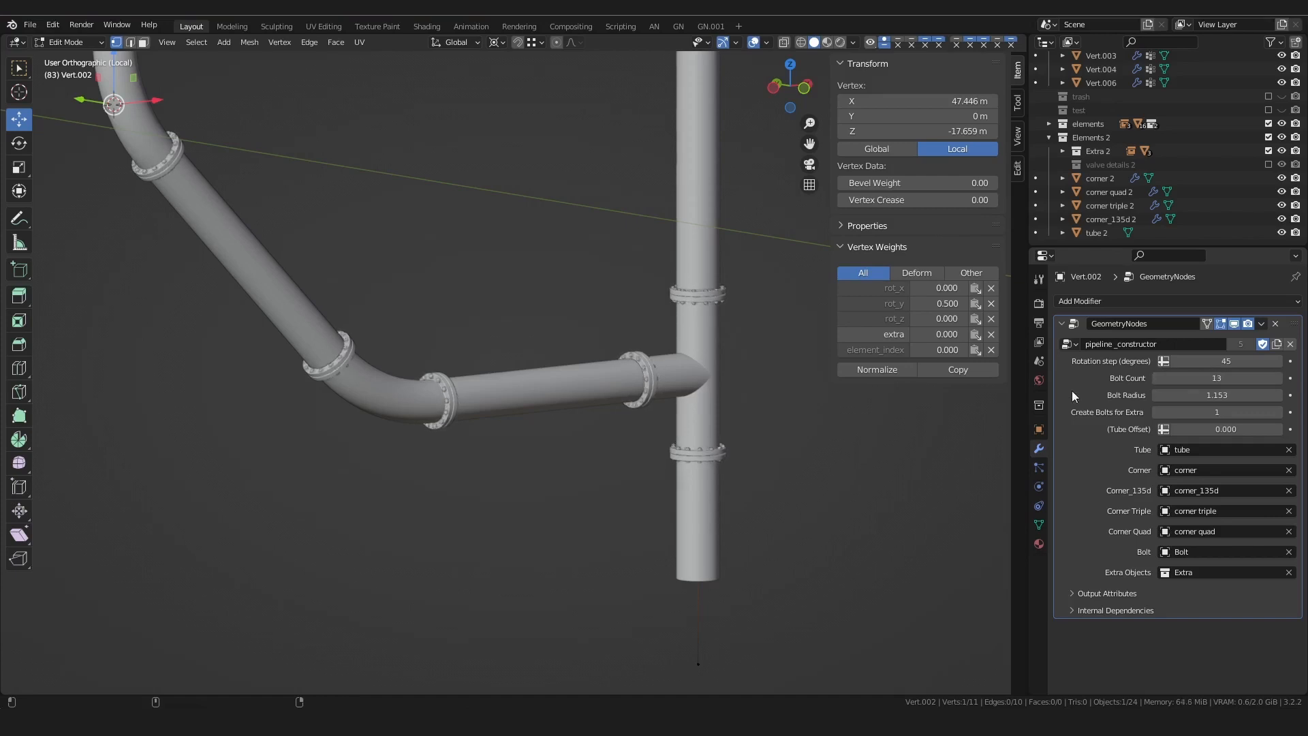
middle_click_drag(464, 399, 560, 351, "shift")
middle_click_drag(560, 350, 552, 349)
scroll(551, 350, "up", 1)
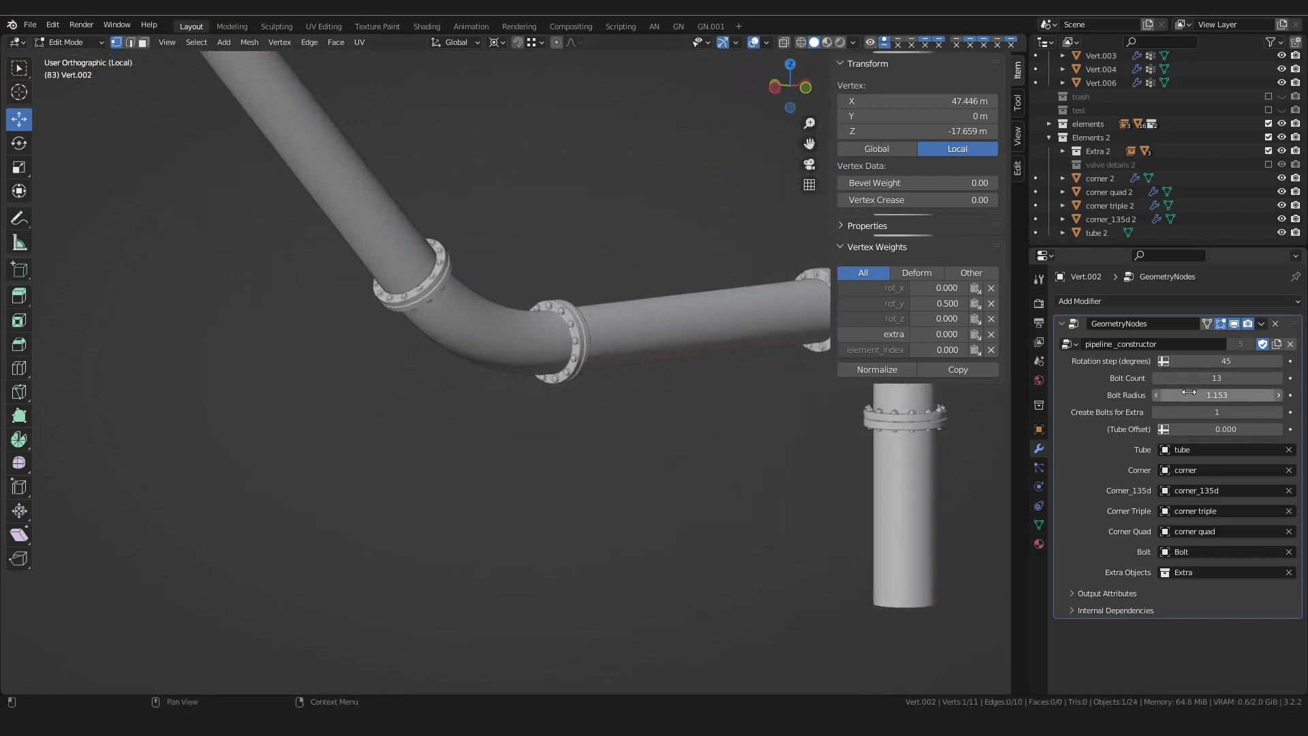
- Set the modifier's Bolt Radius to 1.153 and inspect the bolts on the pipe and valve flanges
mouse_move(1215, 390)
left_mouse_down()
mouse_move(1227, 379)
mouse_move(1191, 386)
left_mouse_up()
scroll(577, 374, "down", 8)
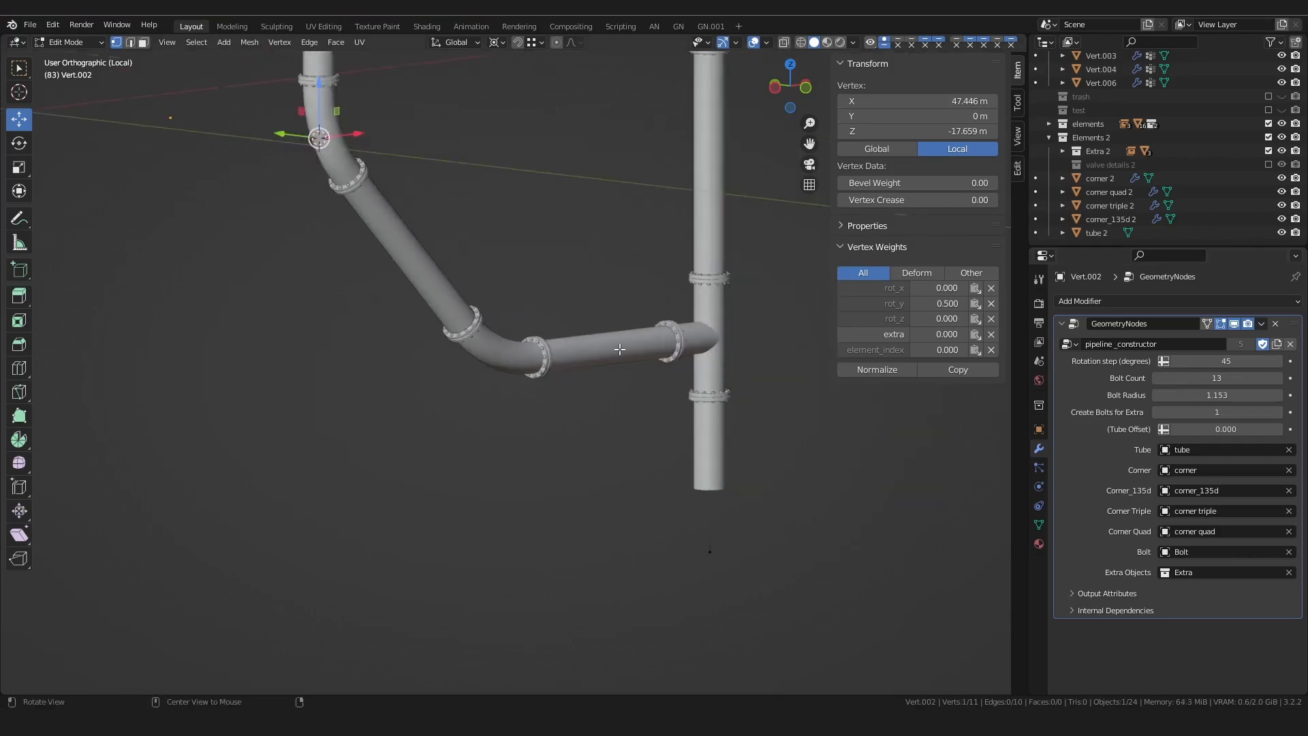
scroll(541, 296, "up", 10)
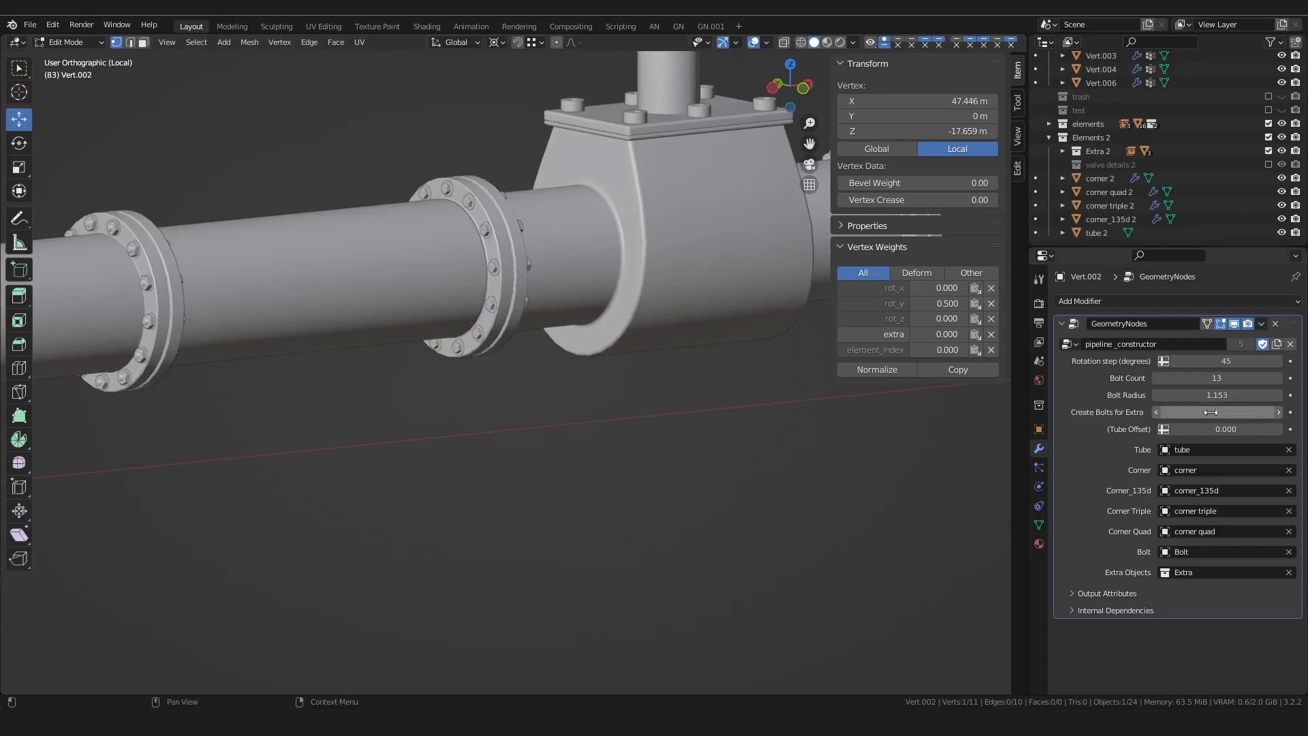
- Switch Create Bolts for Extra to 0 and back to 1 to compare the valve's flanges
left_click_drag(1211, 412, 1201, 415)
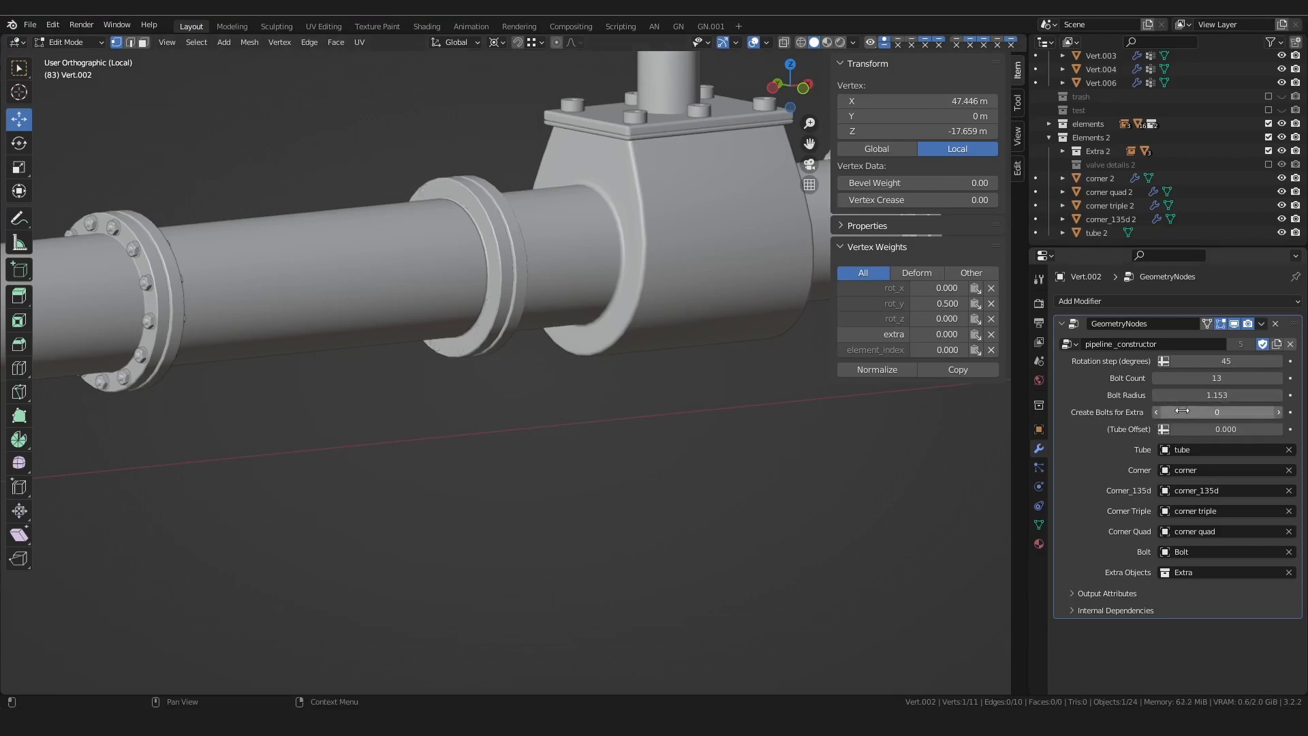
middle_click_drag(659, 299, 635, 335, "ctrl")
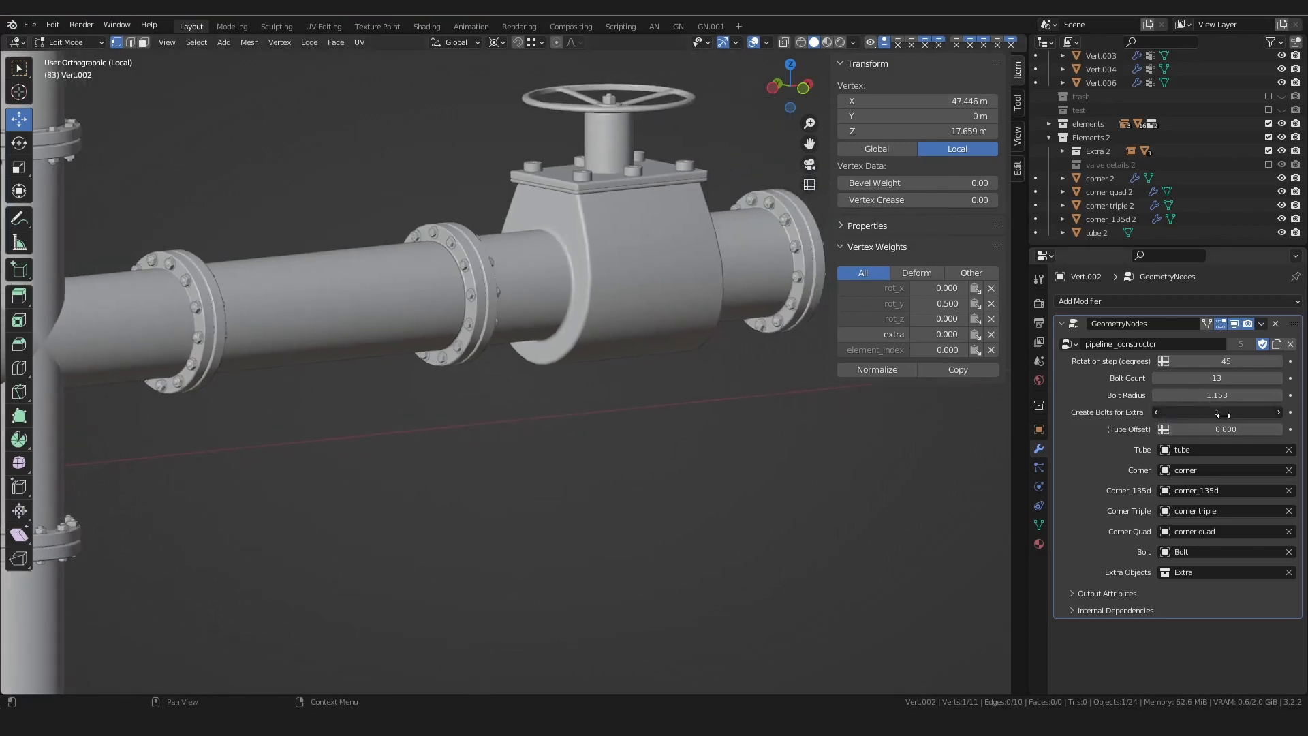
left_click_drag(1204, 414, 1214, 413)
- Return to Object Mode and exit local view so that all the scene's pipelines are shown
key("KP_1")
key("Tab")
key("KP_Divide")
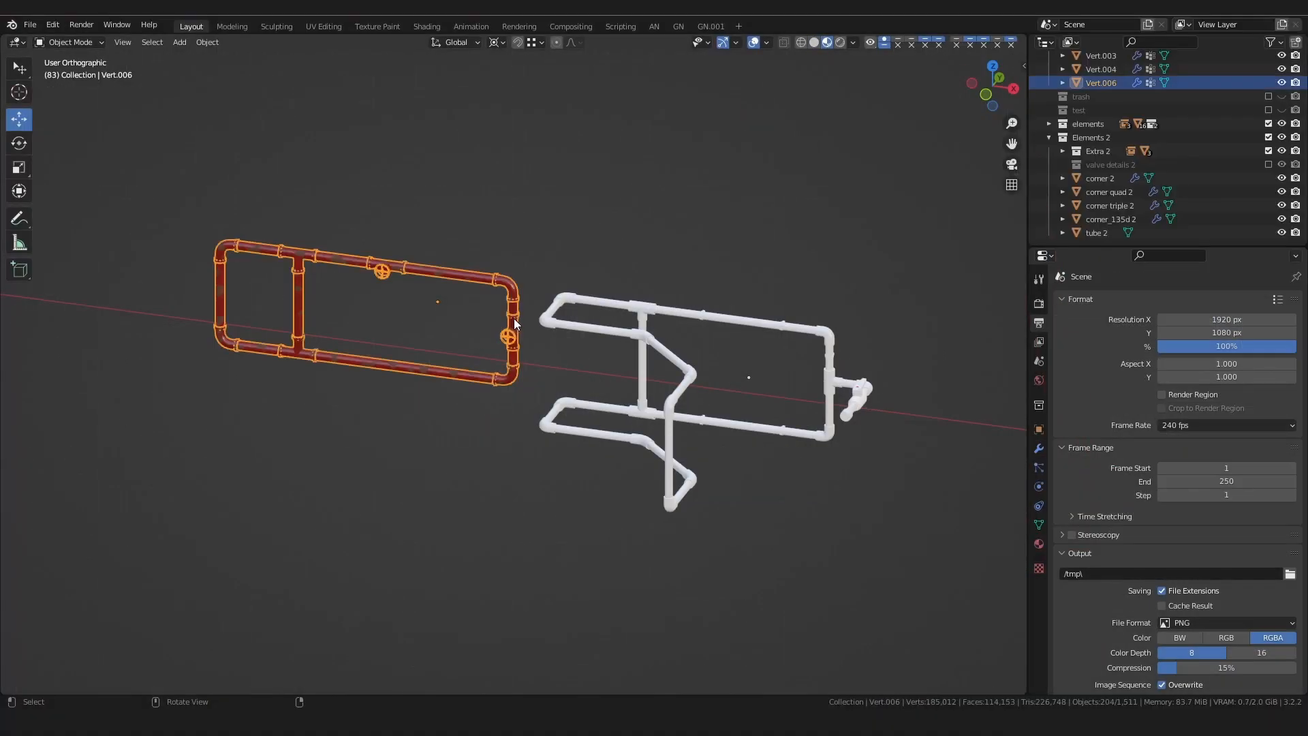
- Examine the red and white example pipelines, isolating individual pipelines in local view and then comparing them together
key("KP_Divide")
middle_click_drag(540, 394, 508, 286, "ctrl")
middle_click_drag(508, 286, 575, 303, "ctrl")
key("KP_Divide")
left_click(625, 335)
key("KP_Divide")
middle_click_drag(575, 304, 537, 313)
key("KP_Divide")
left_click(490, 326)
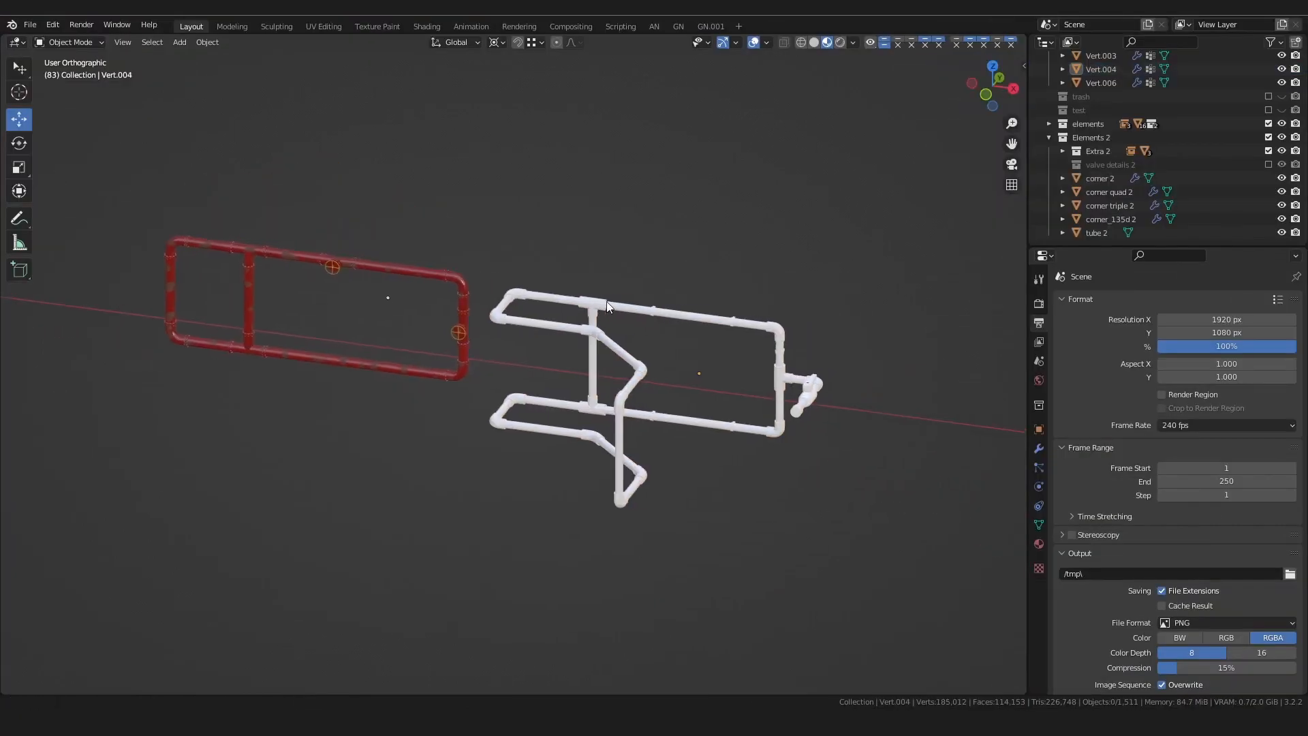
middle_click_drag(659, 329, 614, 330, "shift")
middle_click_drag(615, 330, 612, 313, "ctrl")
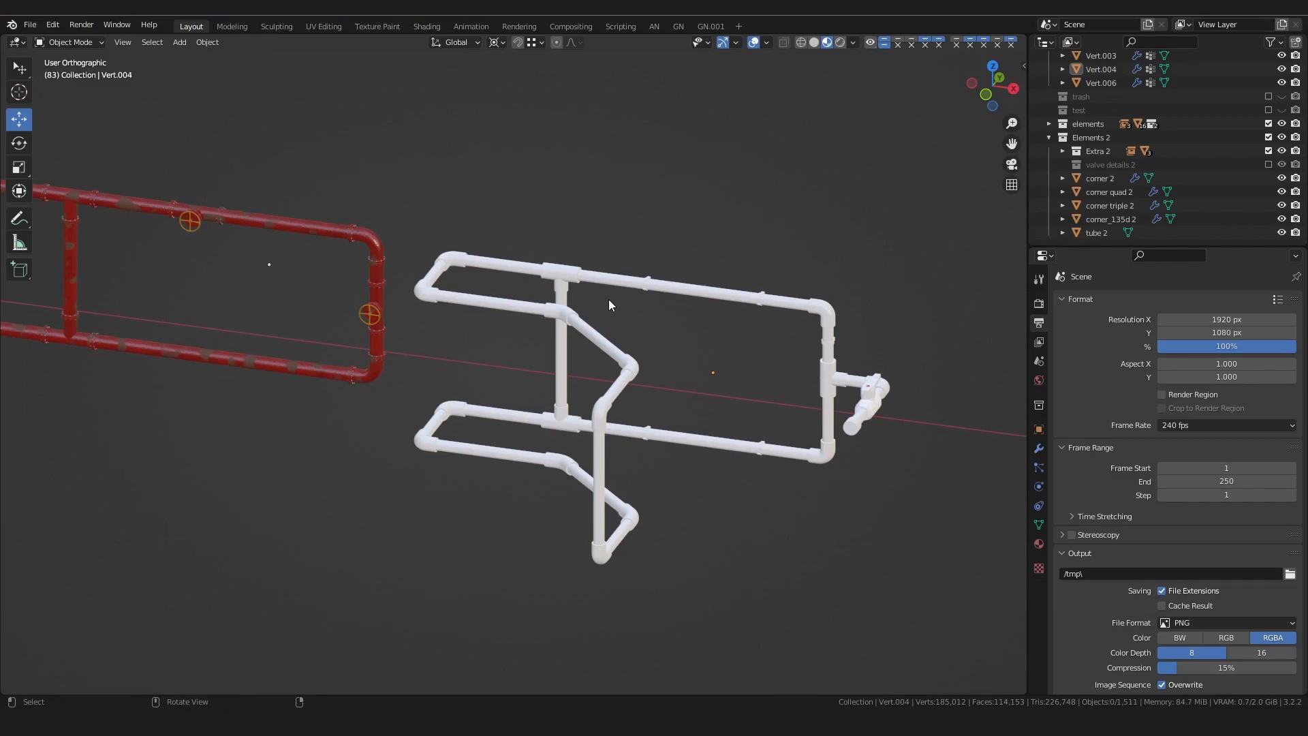
left_click_drag(609, 314, 536, 271, "alt+shift")
left_click_drag(616, 355, 606, 322, "ctrl+alt")
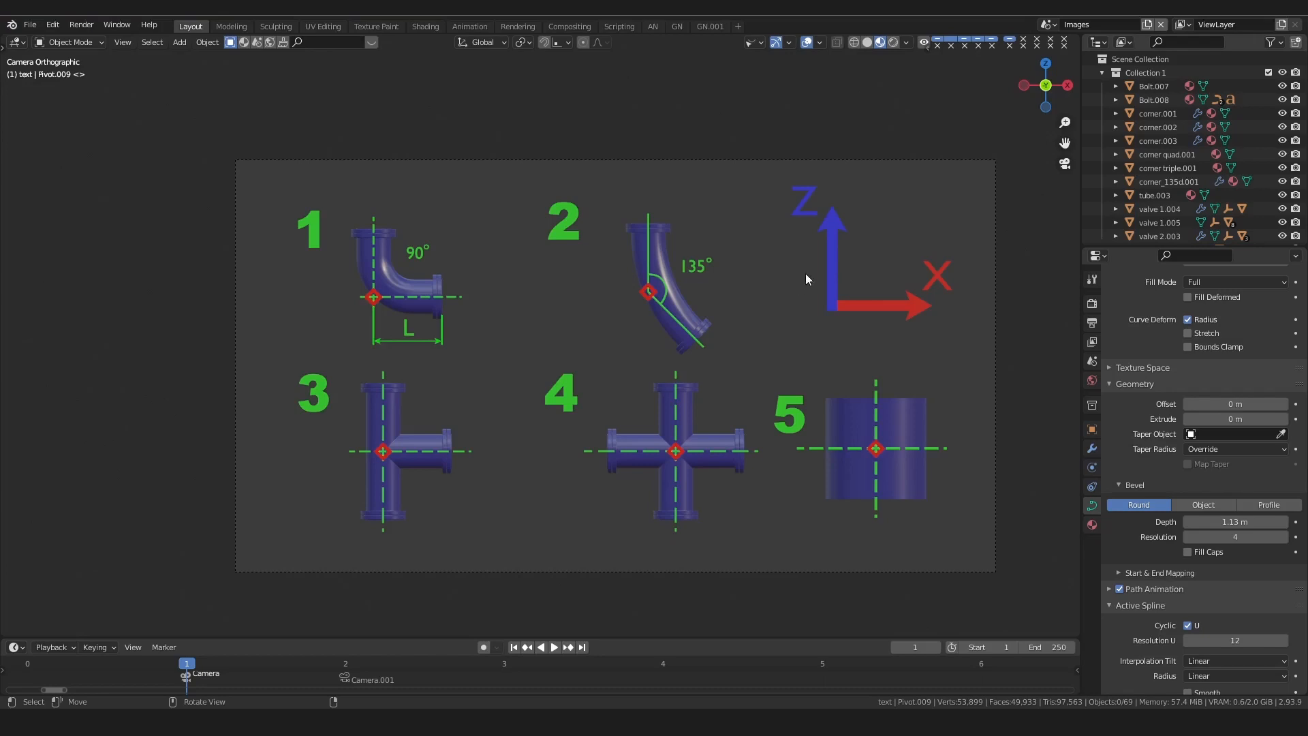
- Examine the reference diagram's Z and X axes and the origins of the 90° and 135° corner elements
left_click(831, 238)
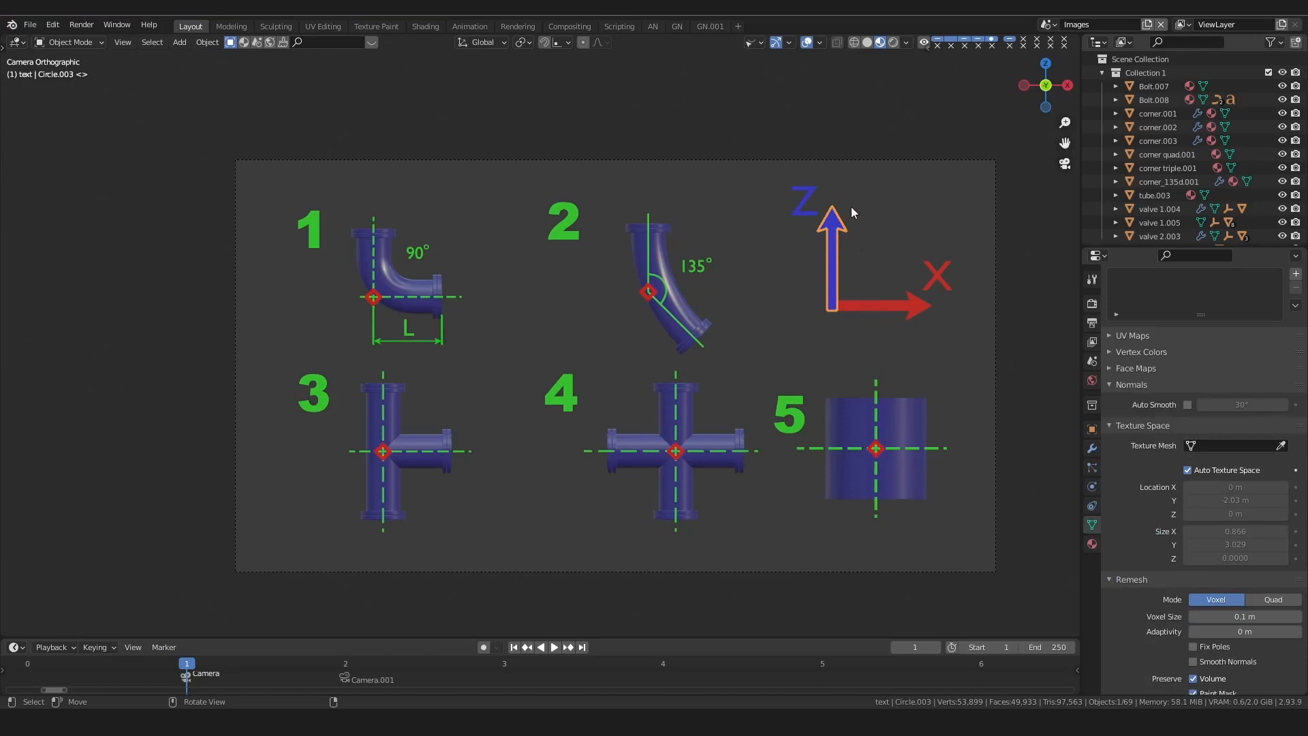
left_click(882, 263)
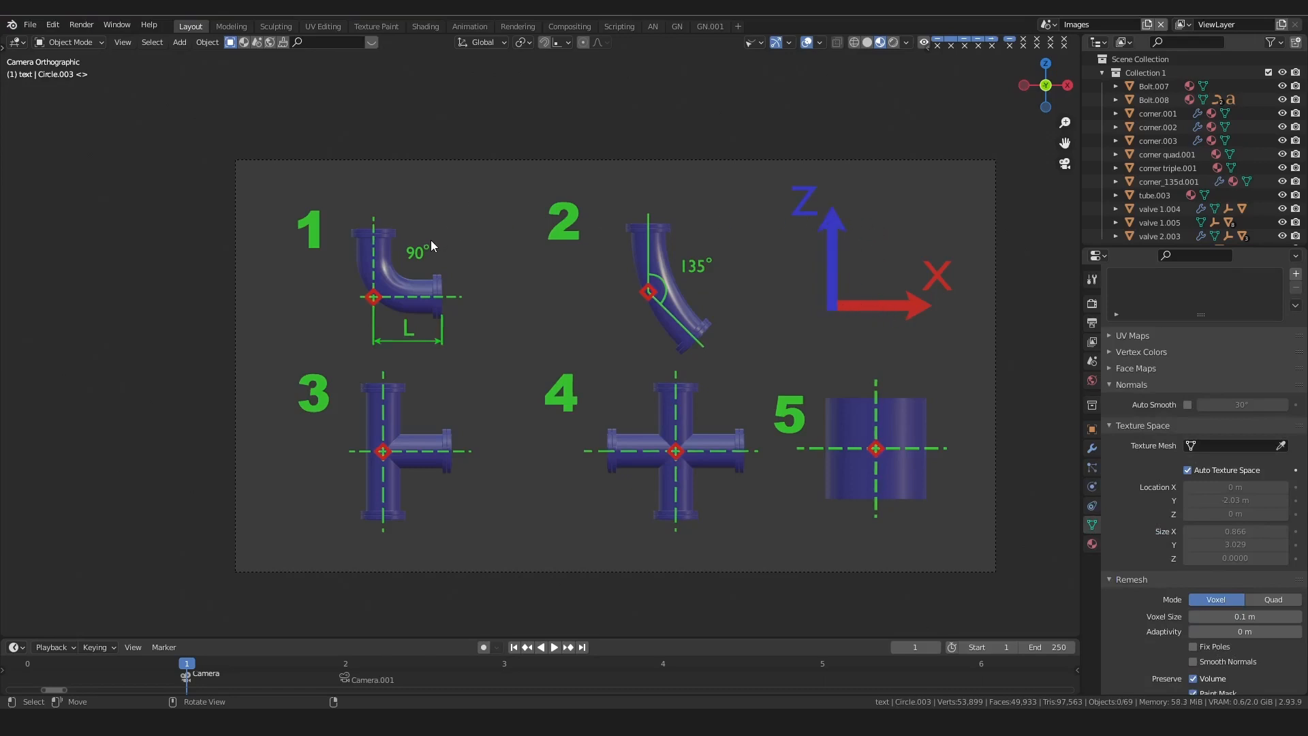
scroll(416, 337, "up", 6)
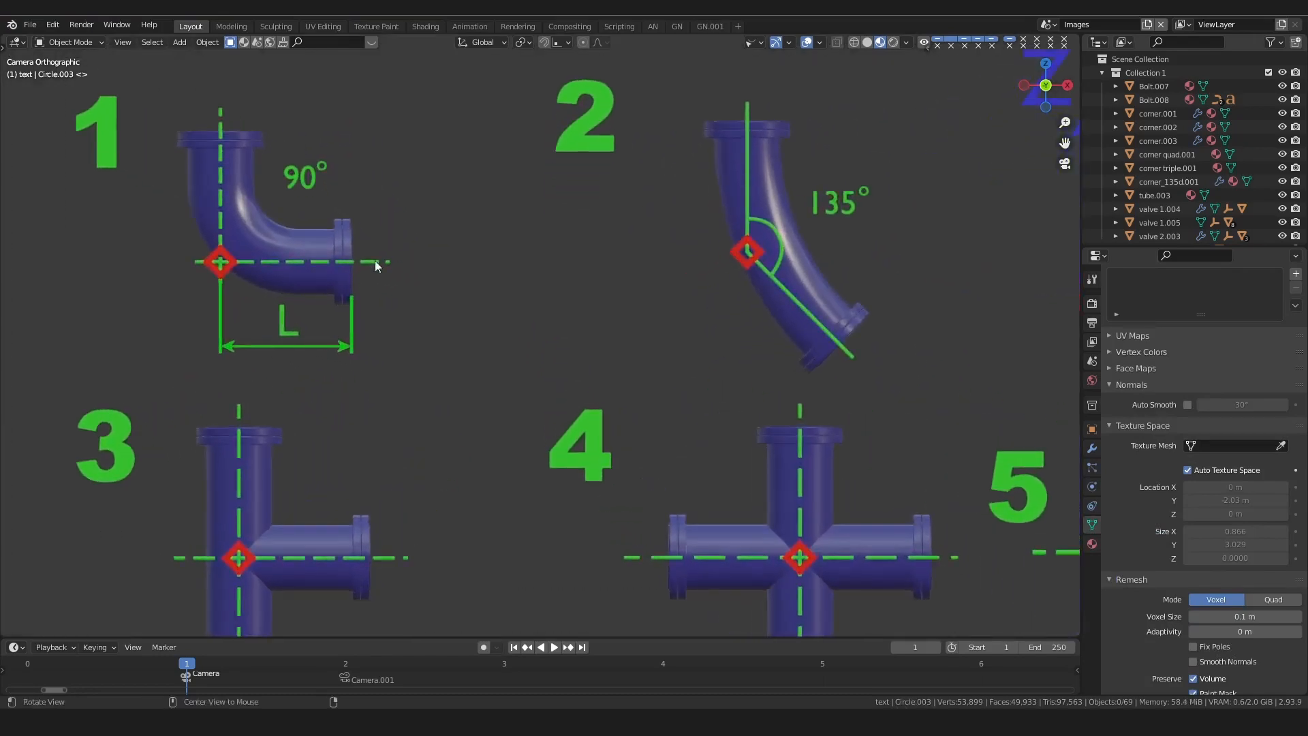
scroll(453, 340, "up", 1)
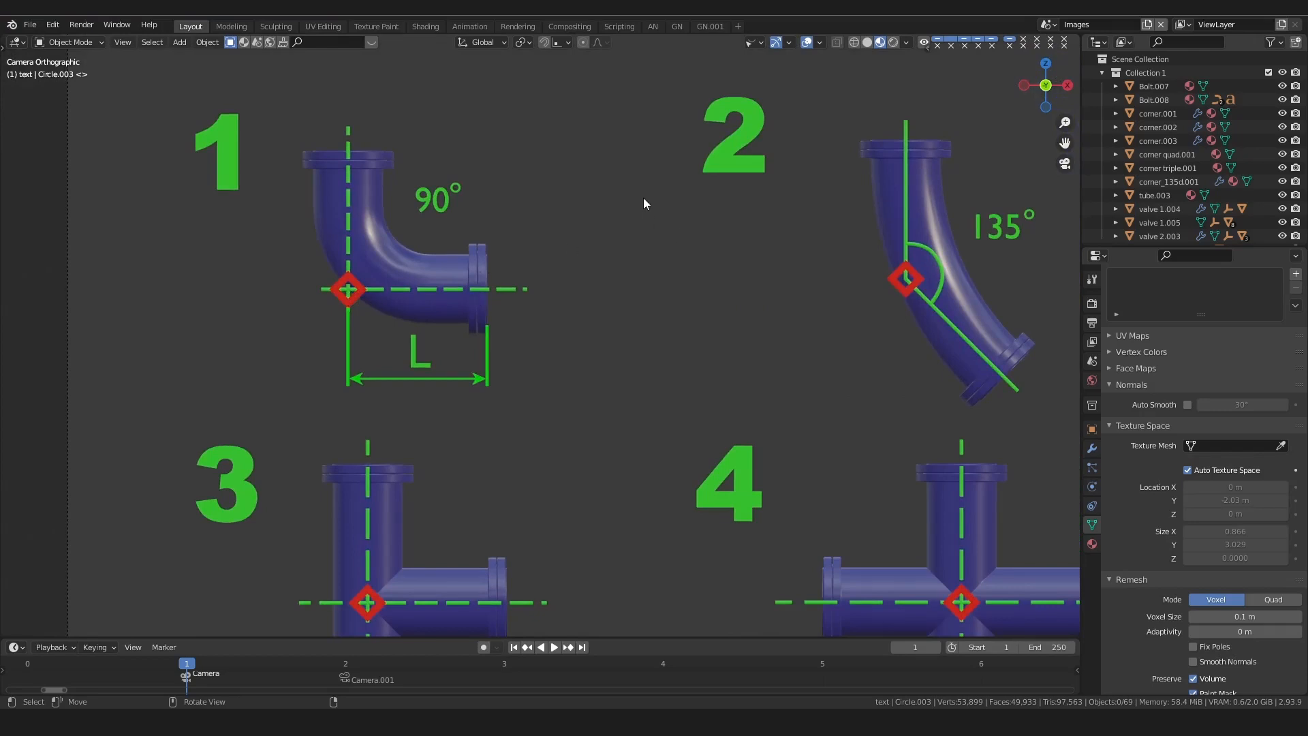
scroll(645, 265, "down", 6)
scroll(586, 272, "up", 3)
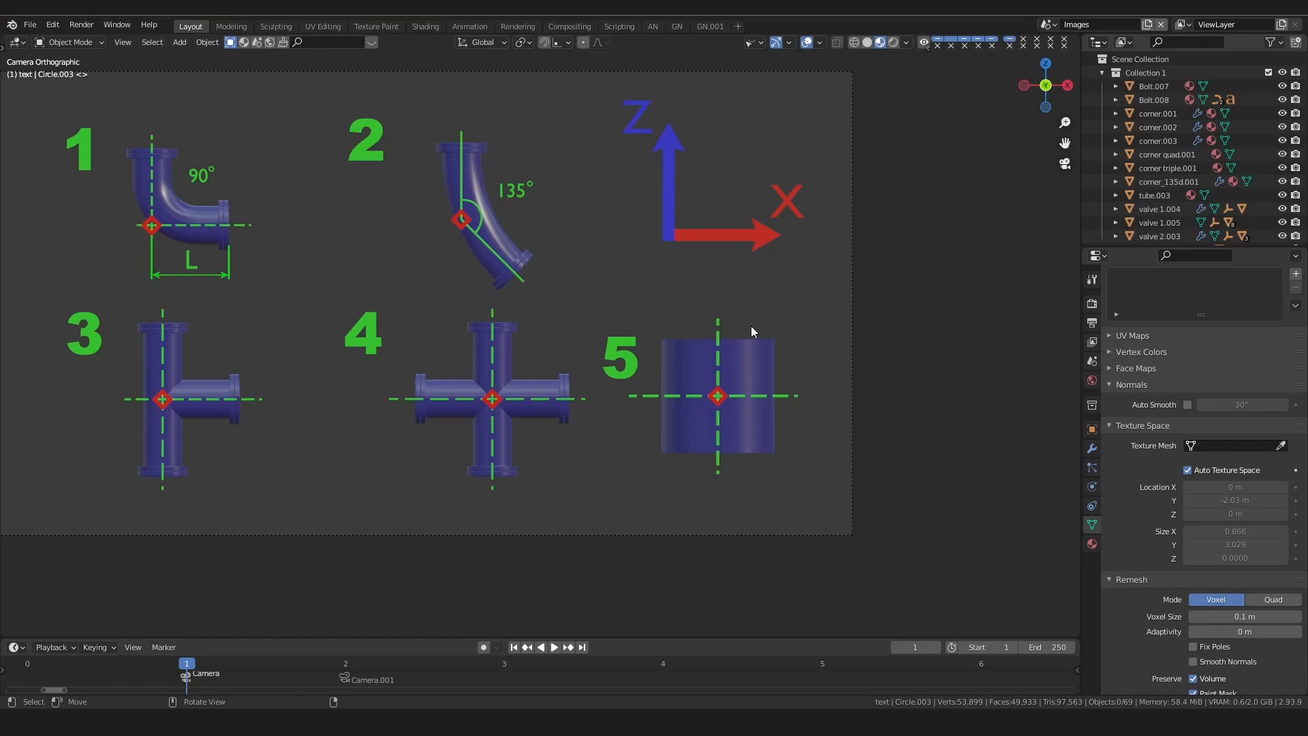
- Highlight the tube, element 5 in the reference diagram, and examine its origin placement
left_click(761, 363)
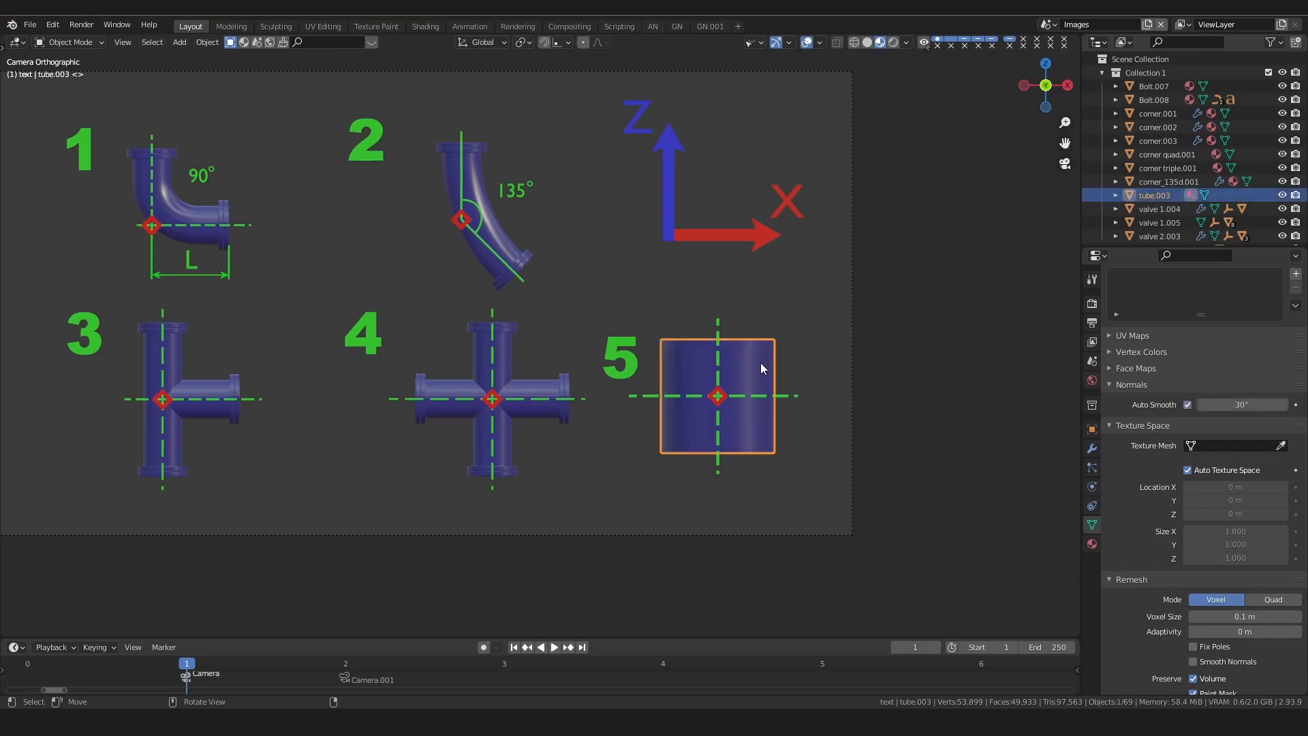
left_click(818, 357)
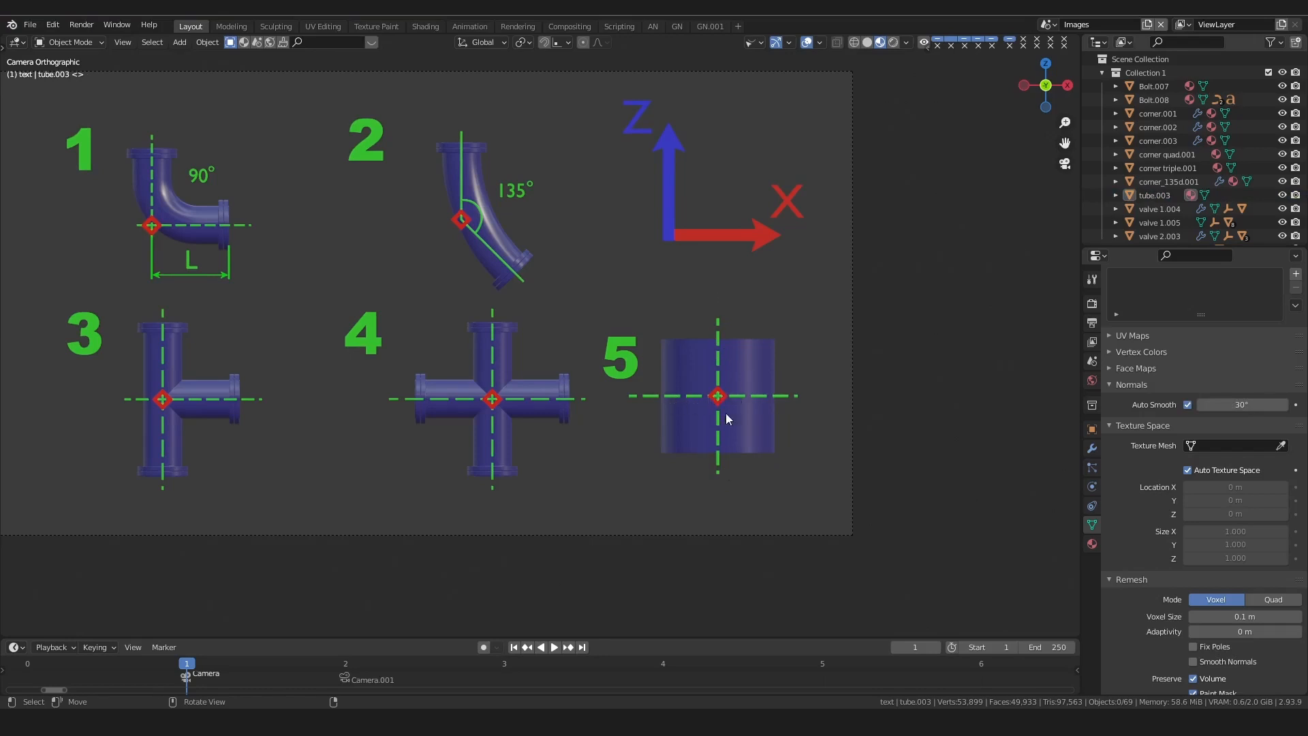
left_click(753, 378)
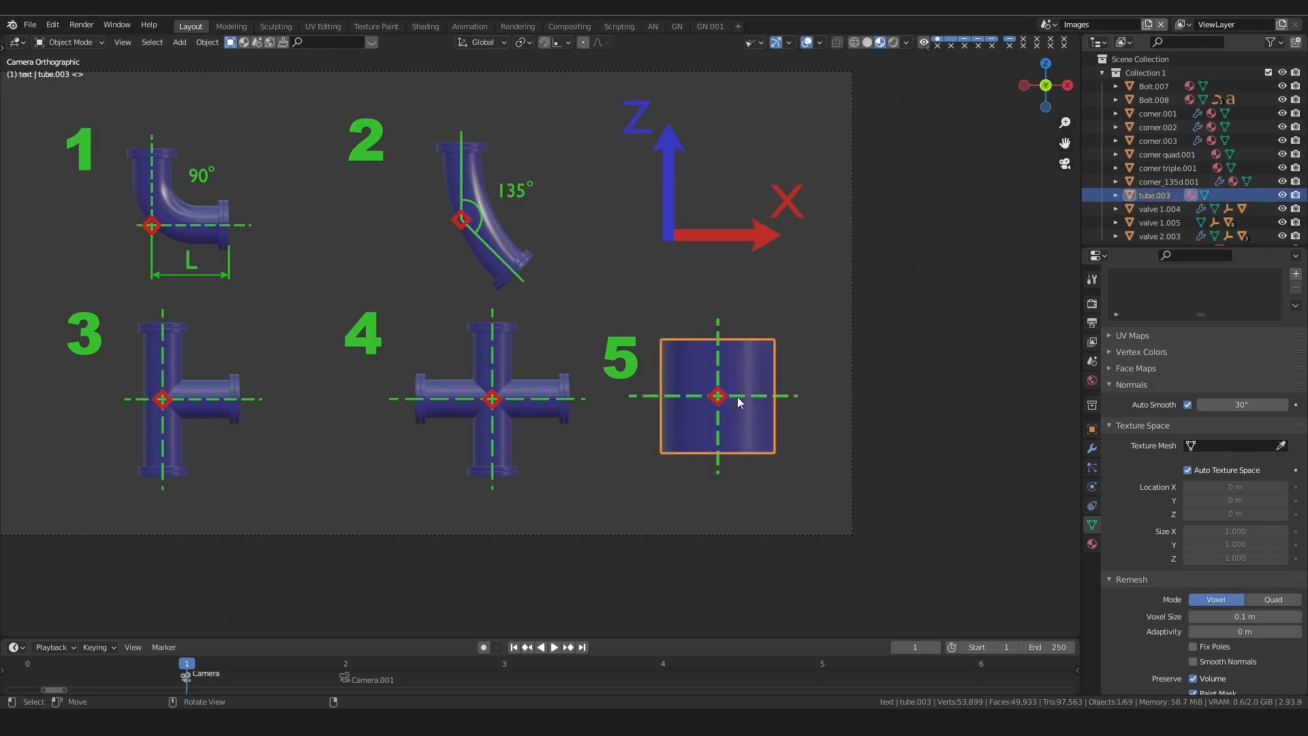
- Go to frame 2 and compare the bolt's position with pivot markers 1 and 2 on the corner
key("Right")
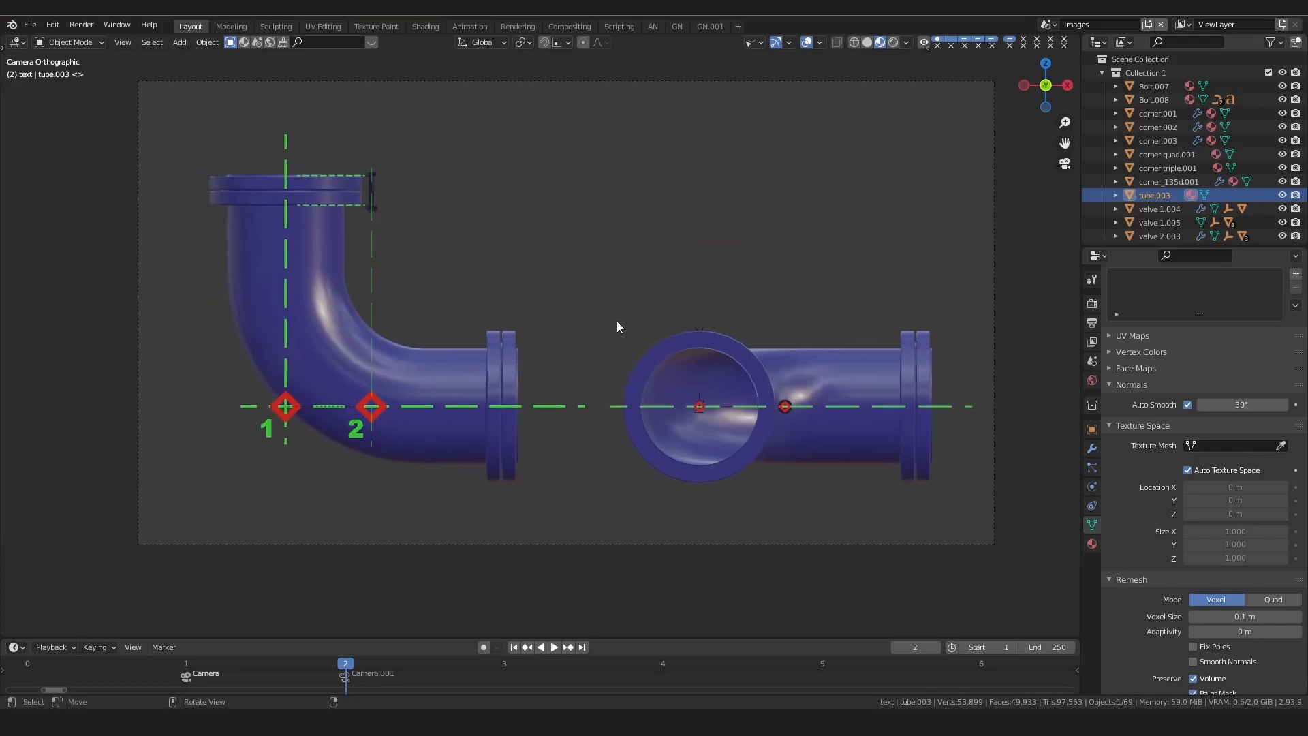
left_click(384, 206)
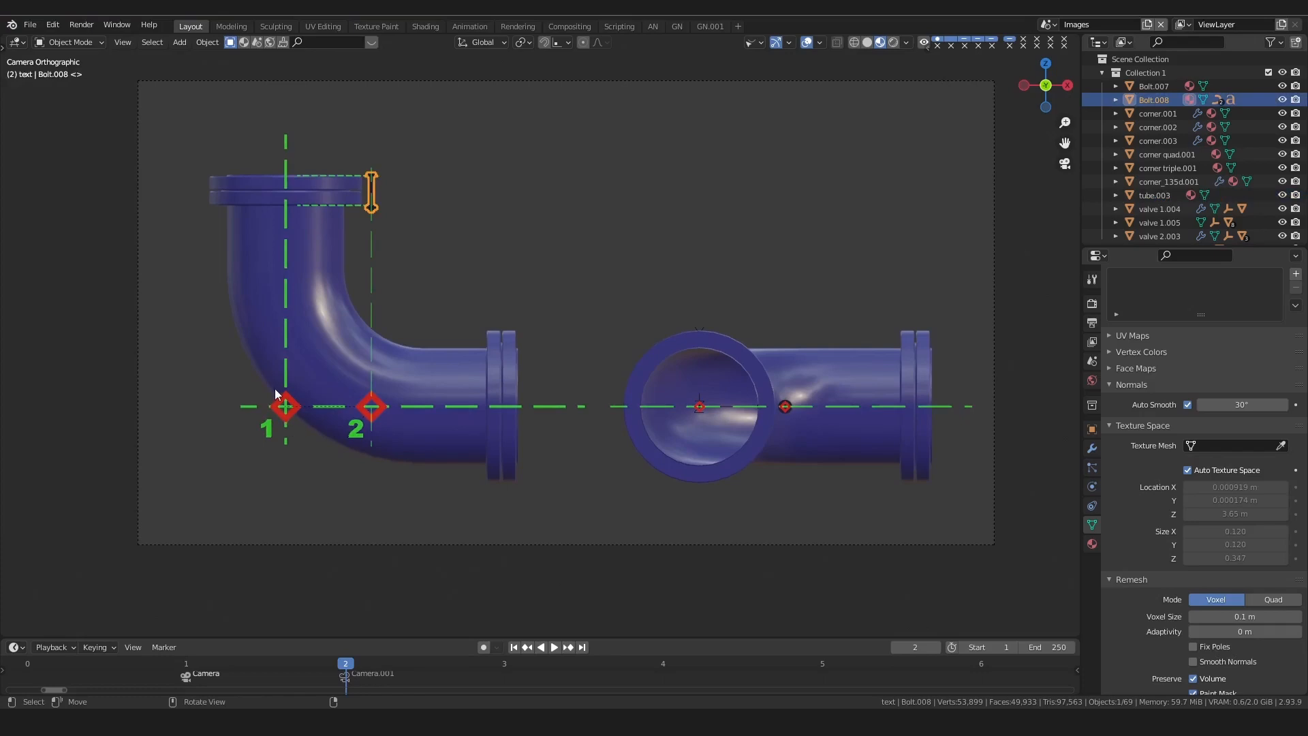
left_click(287, 416)
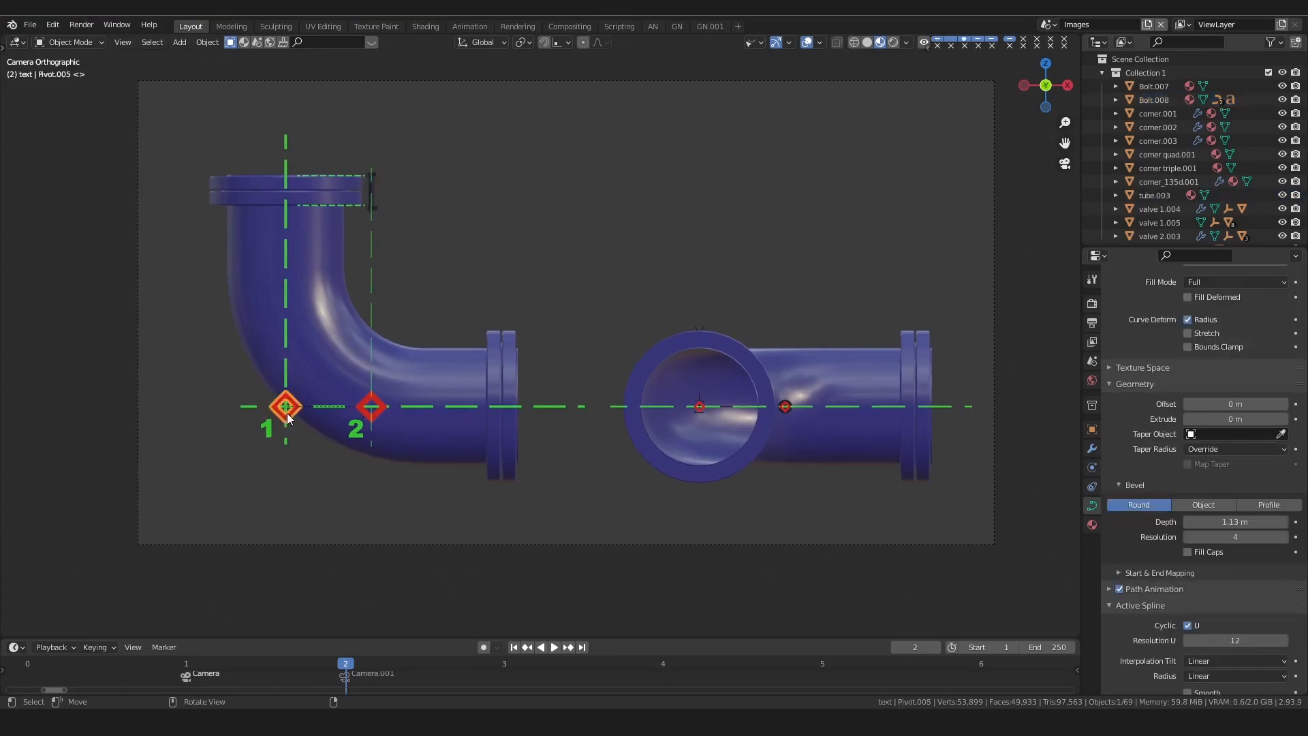
left_click(378, 413)
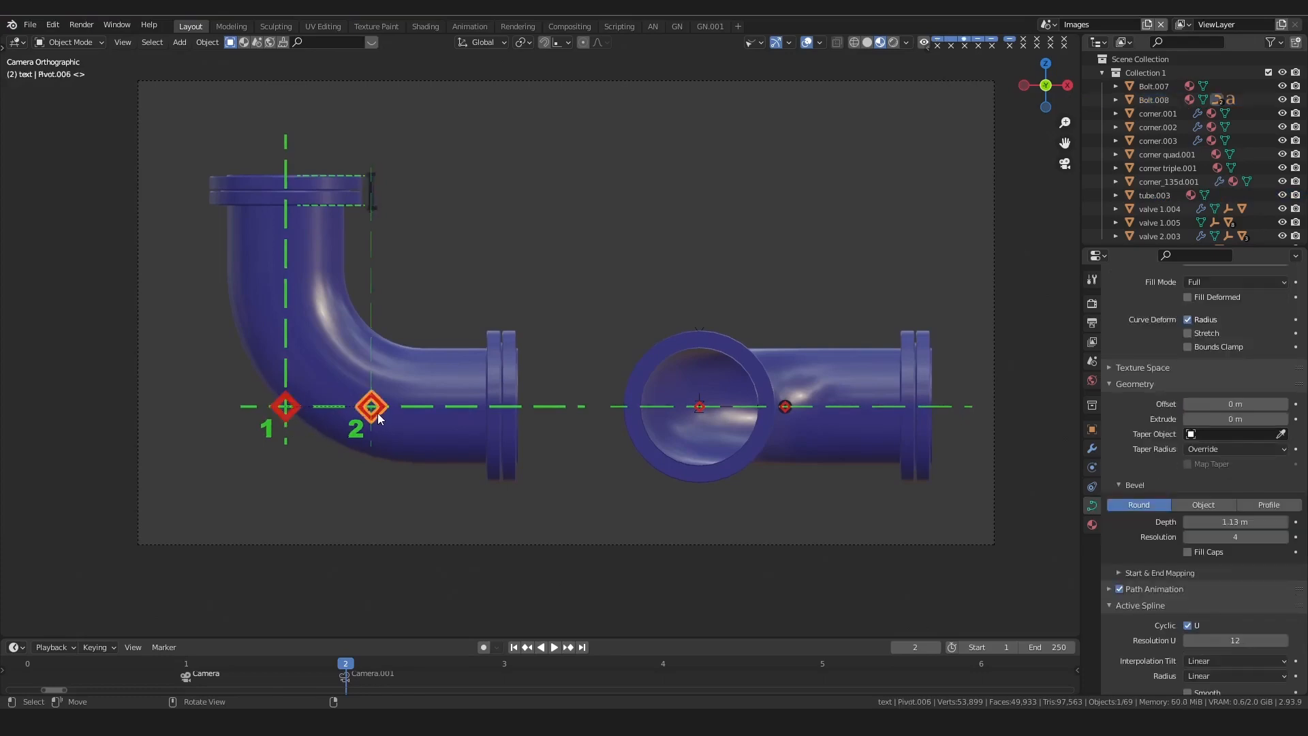
left_click(296, 415)
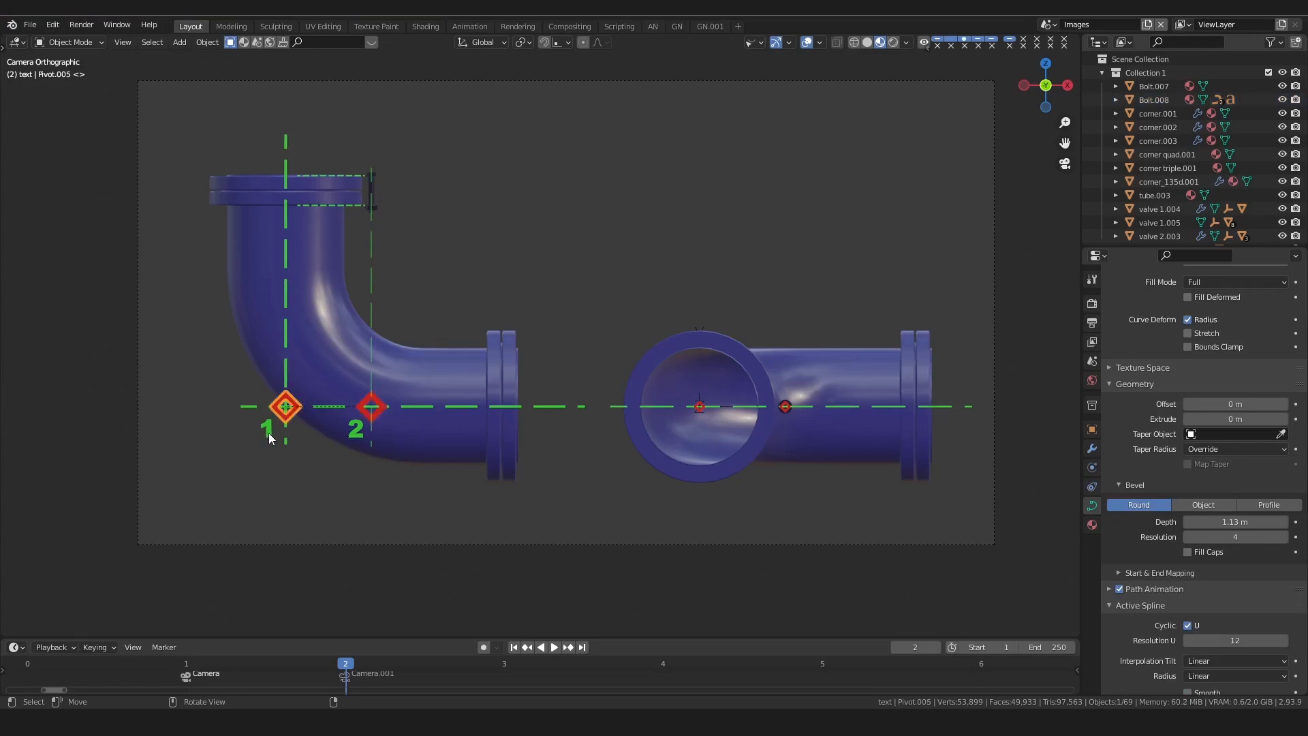
left_click(322, 364)
left_click(384, 414)
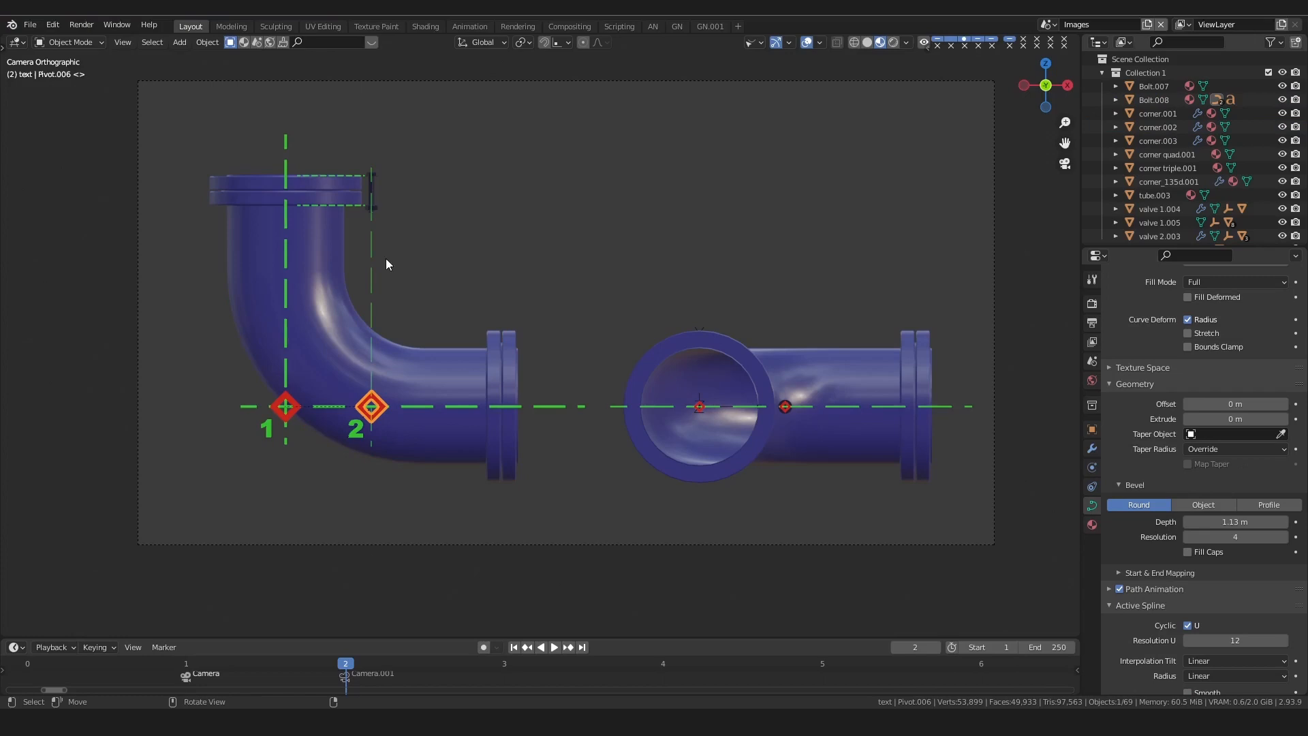
left_click(386, 211)
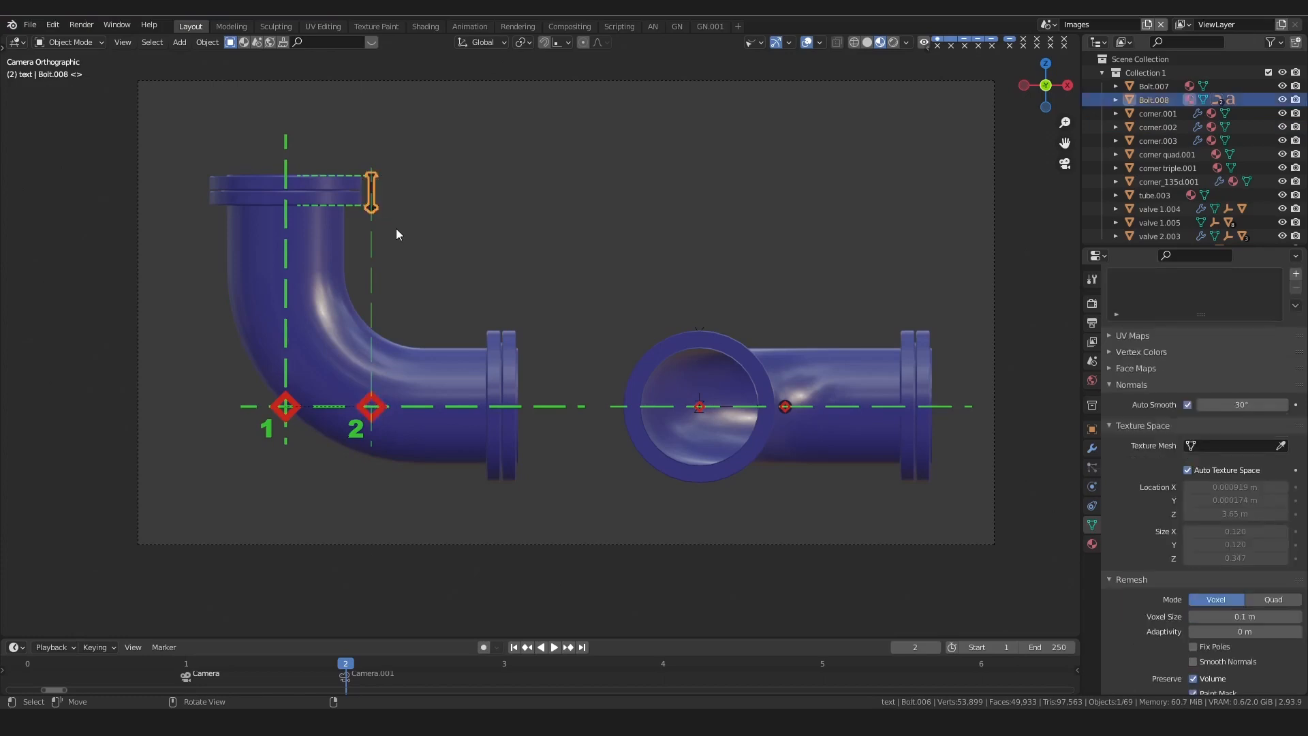
- Examine up close how the bolt's length lines up with the thickness of the corner's paired flanges
middle_click_drag(444, 245, 518, 312, "shift")
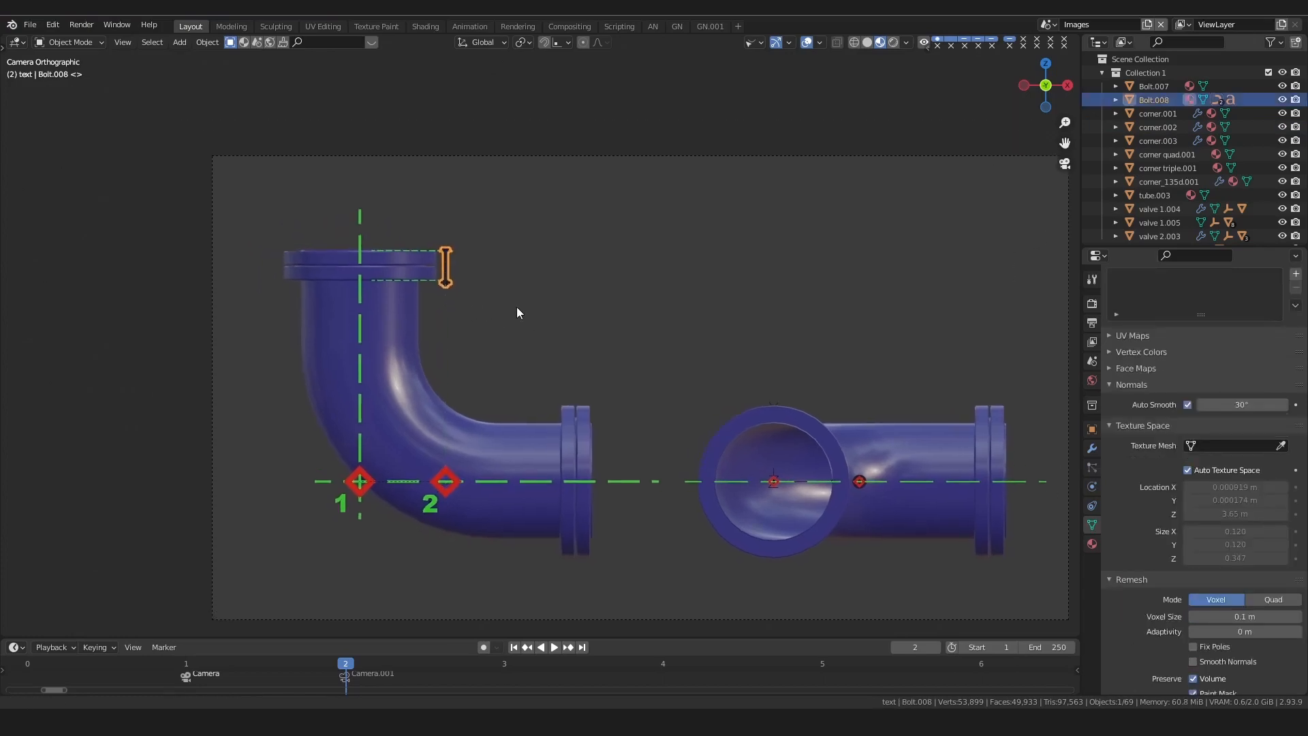
scroll(518, 313, "up", 8)
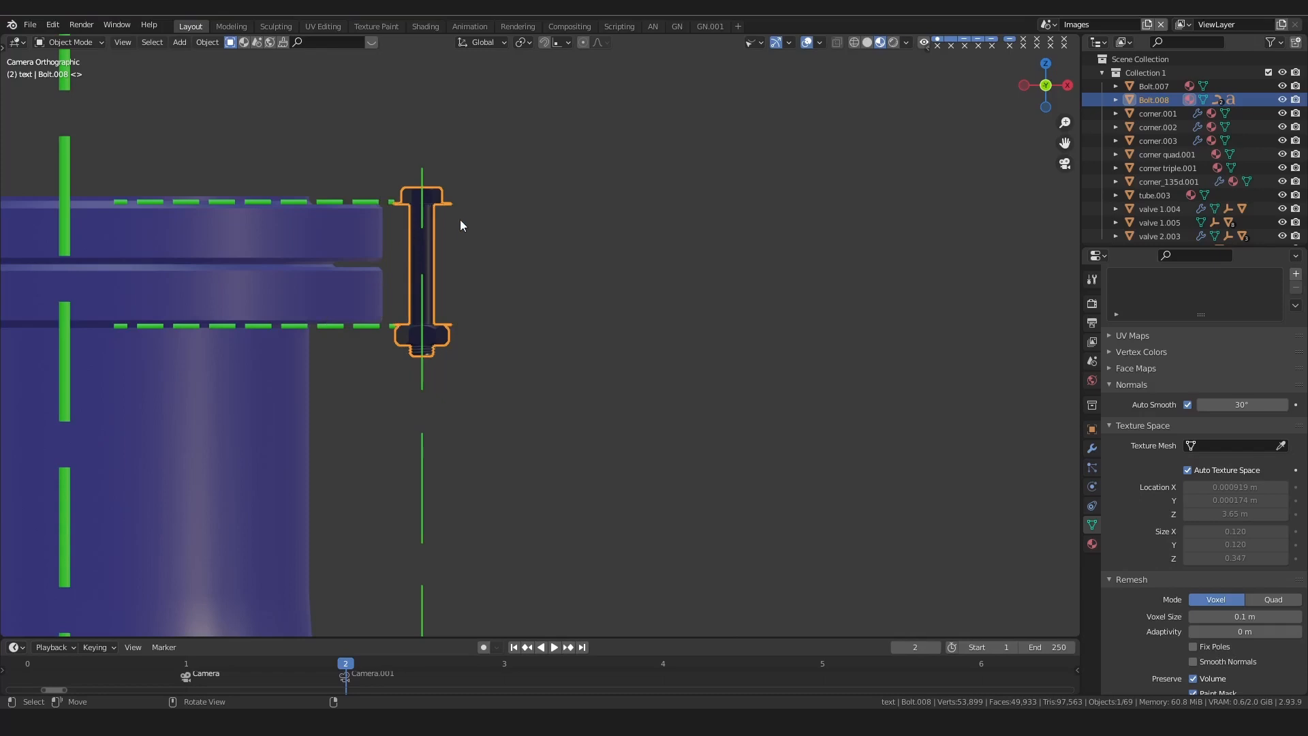
scroll(526, 265, "down", 2)
scroll(526, 265, "down", 3)
scroll(490, 320, "up", 5)
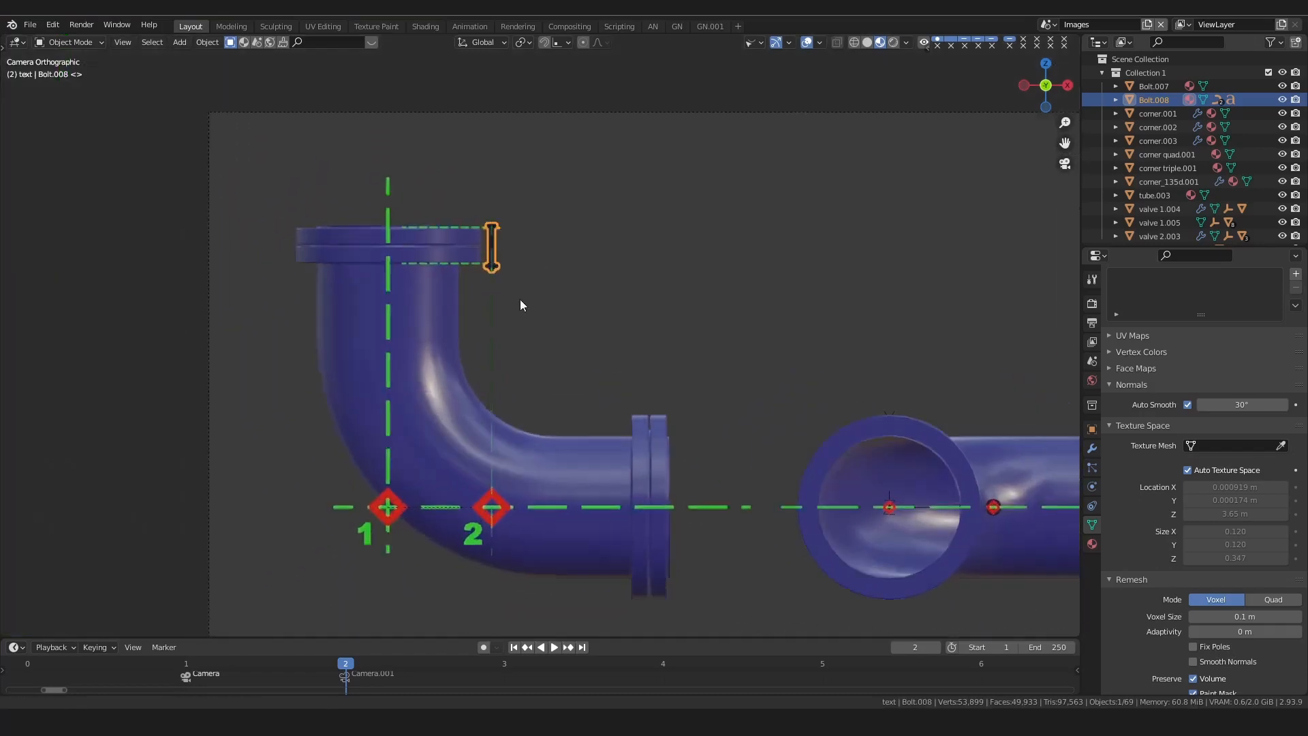
middle_click_drag(479, 302, 474, 298, "shift")
scroll(495, 268, "down", 1)
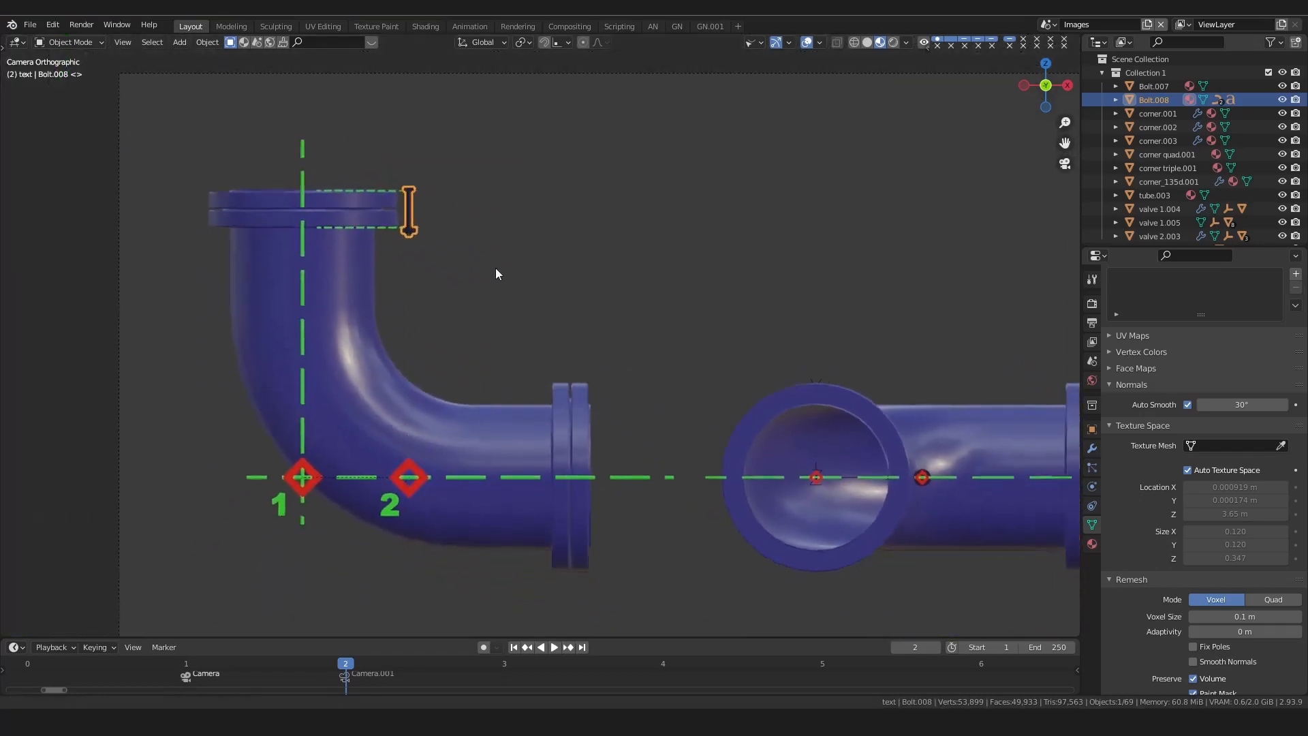
- Examine the second corner view and highlight the pivot marker at the centre of its open end
middle_click_drag(529, 333, 308, 265, "shift")
middle_click_drag(533, 367, 519, 350, "shift")
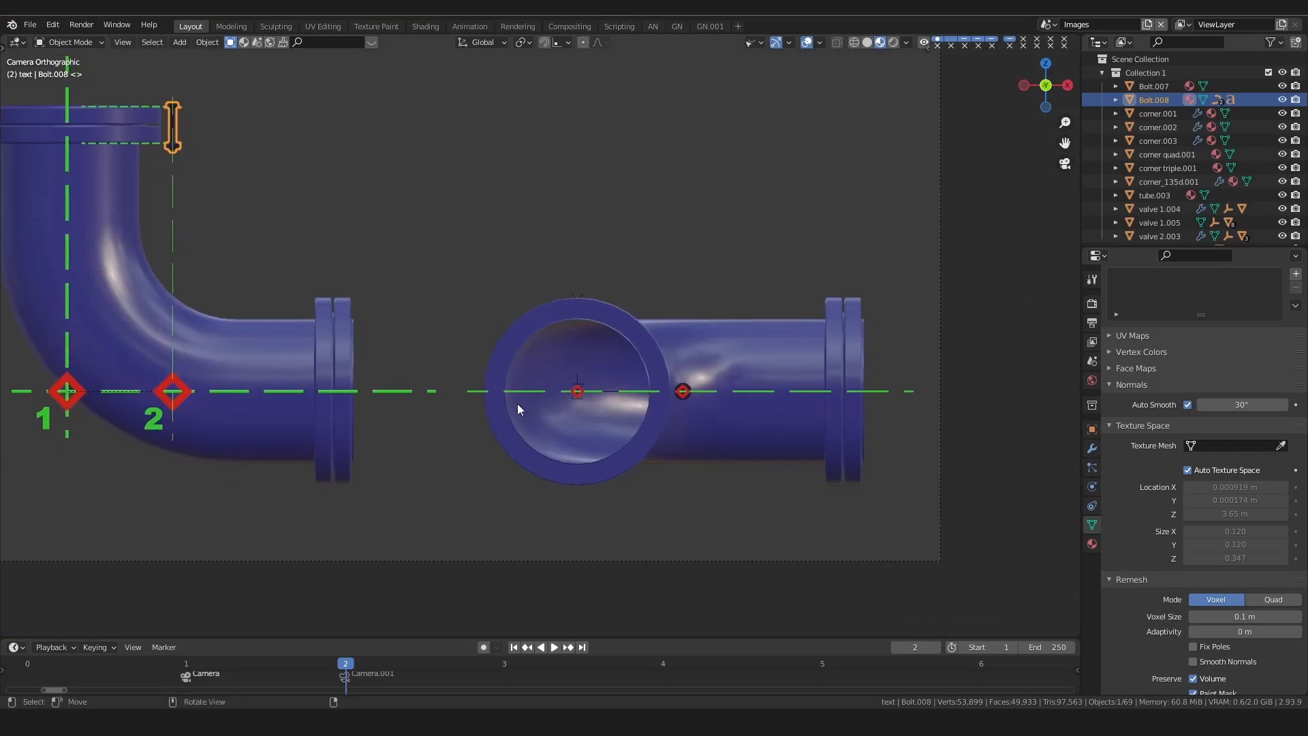
left_click(585, 401)
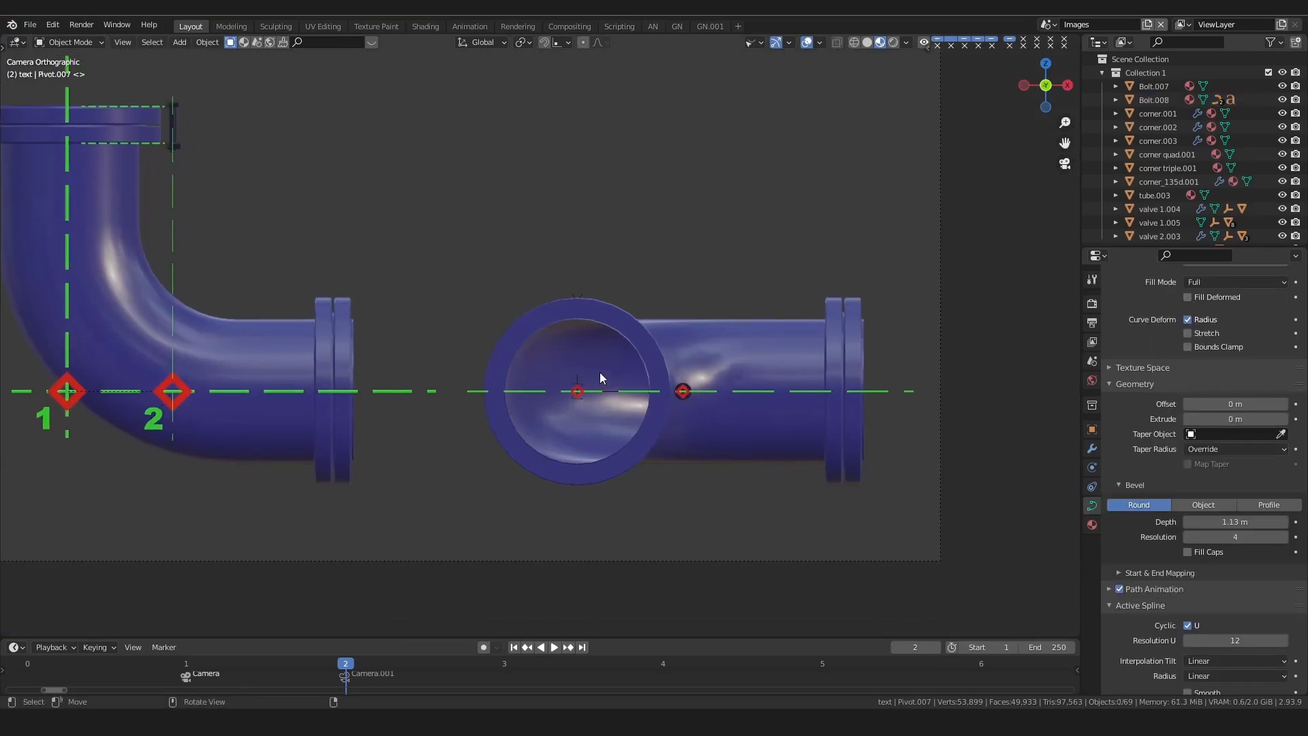
left_click_drag(611, 231, 724, 373, "ctrl+alt")
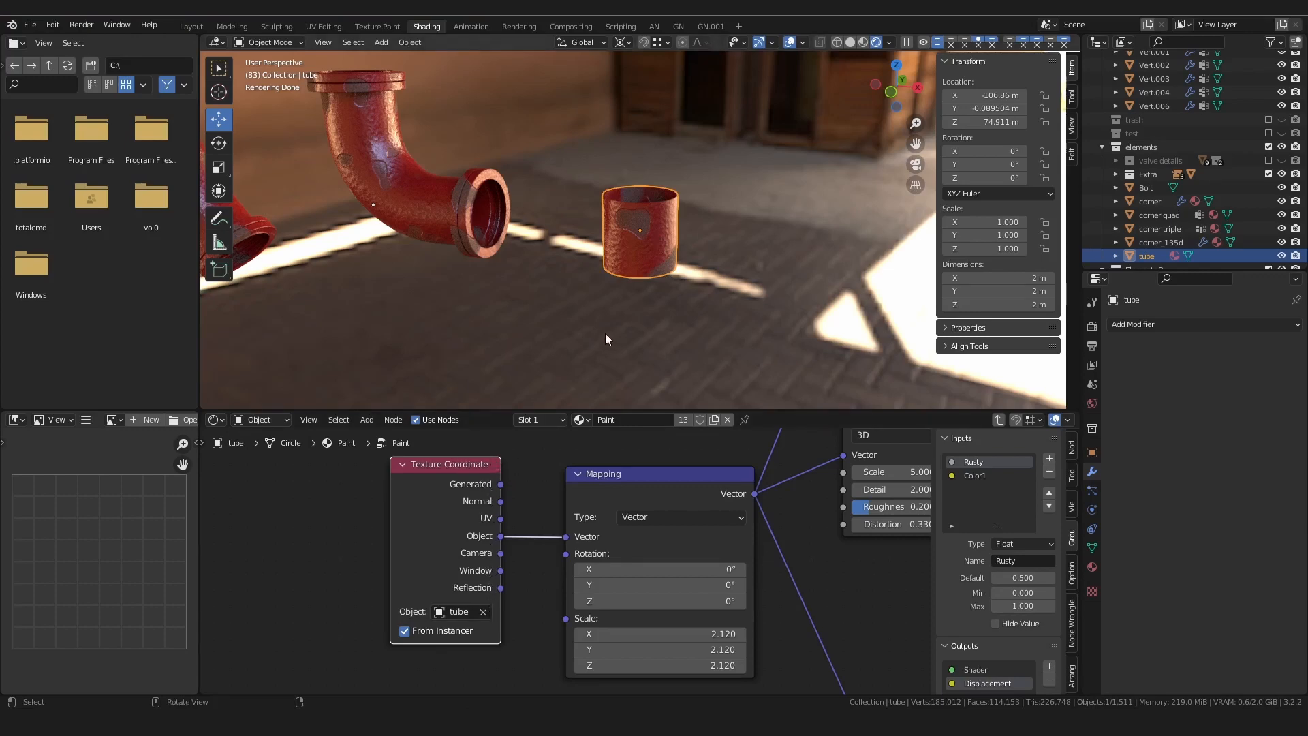
- Move the tube freely to about X -106.51 m, Y -0.12 m, Z 74.51 m to check its Paint texture
left_click(519, 504)
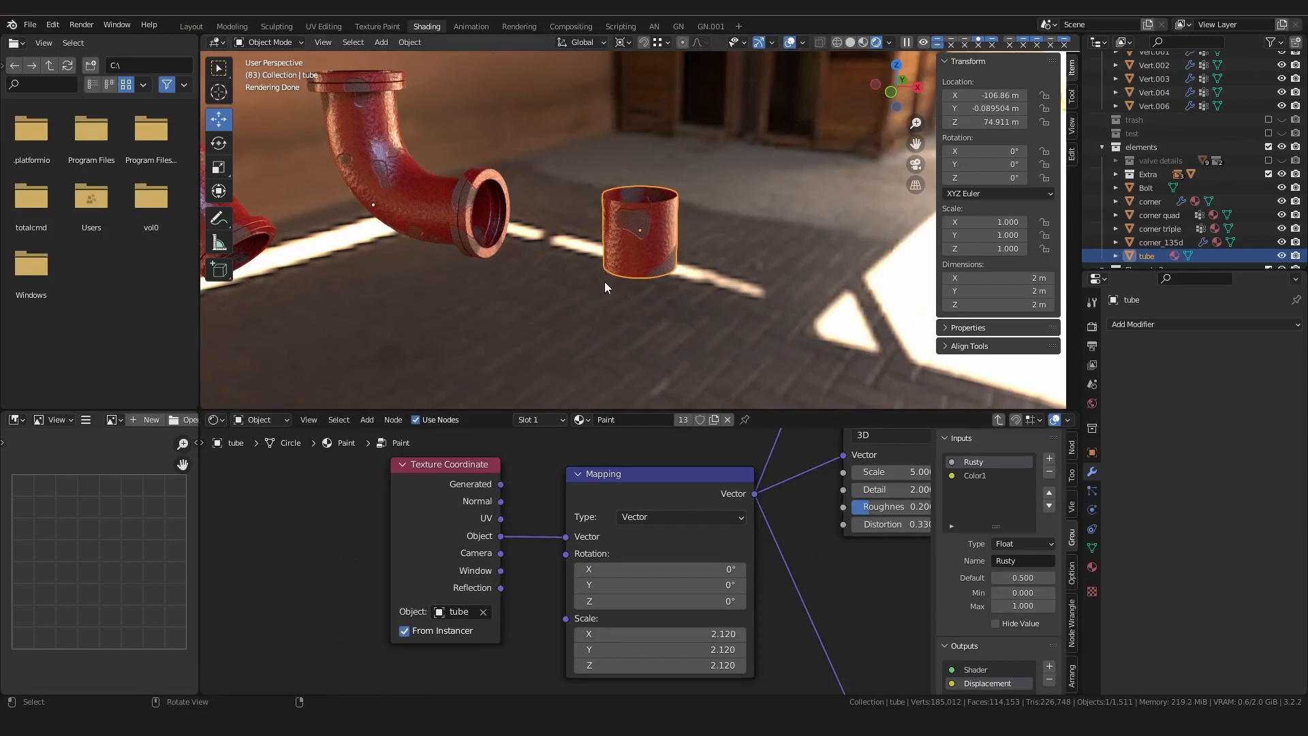
key("g")
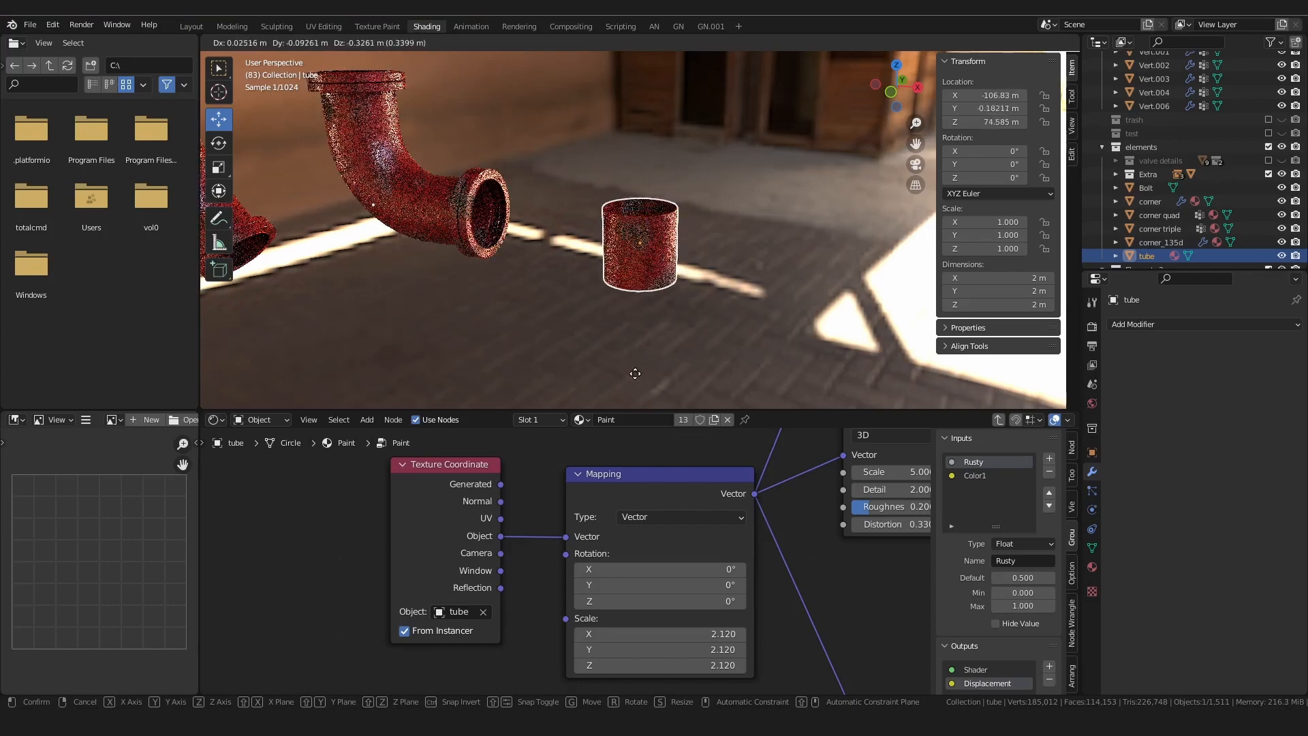
left_click(639, 342)
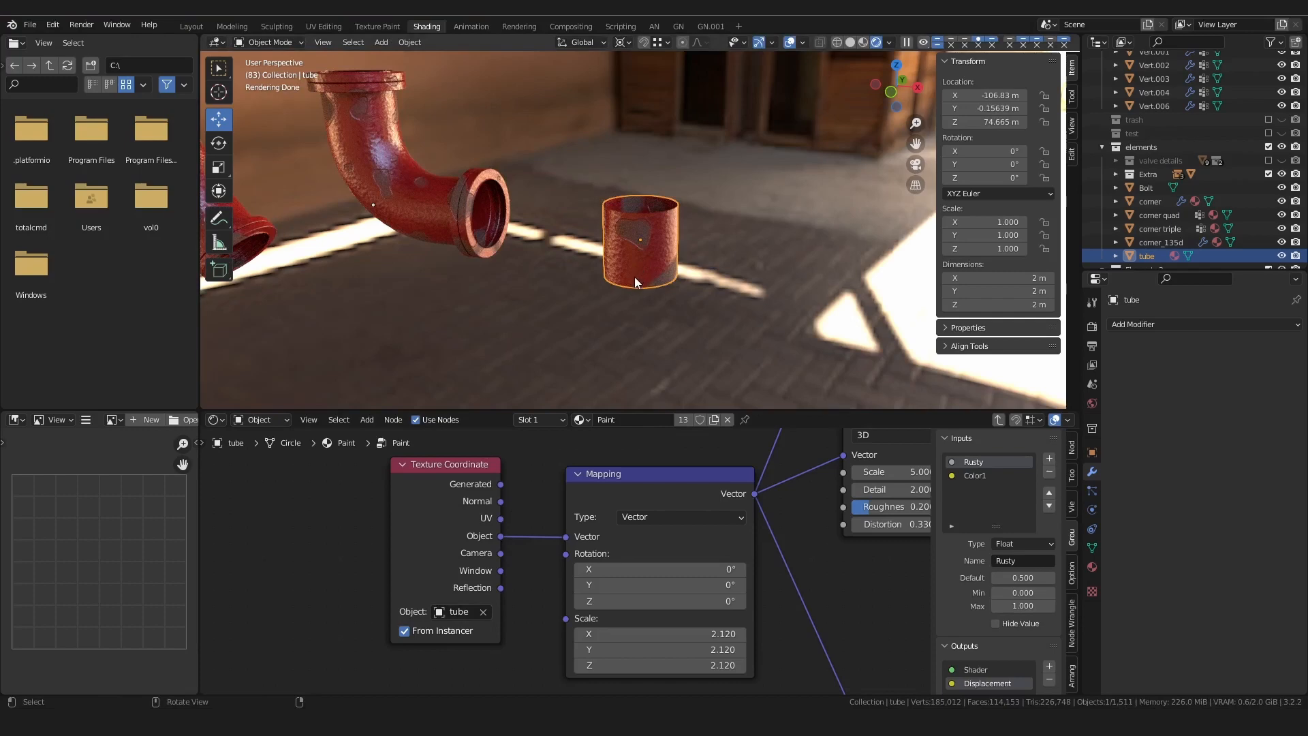
key("g")
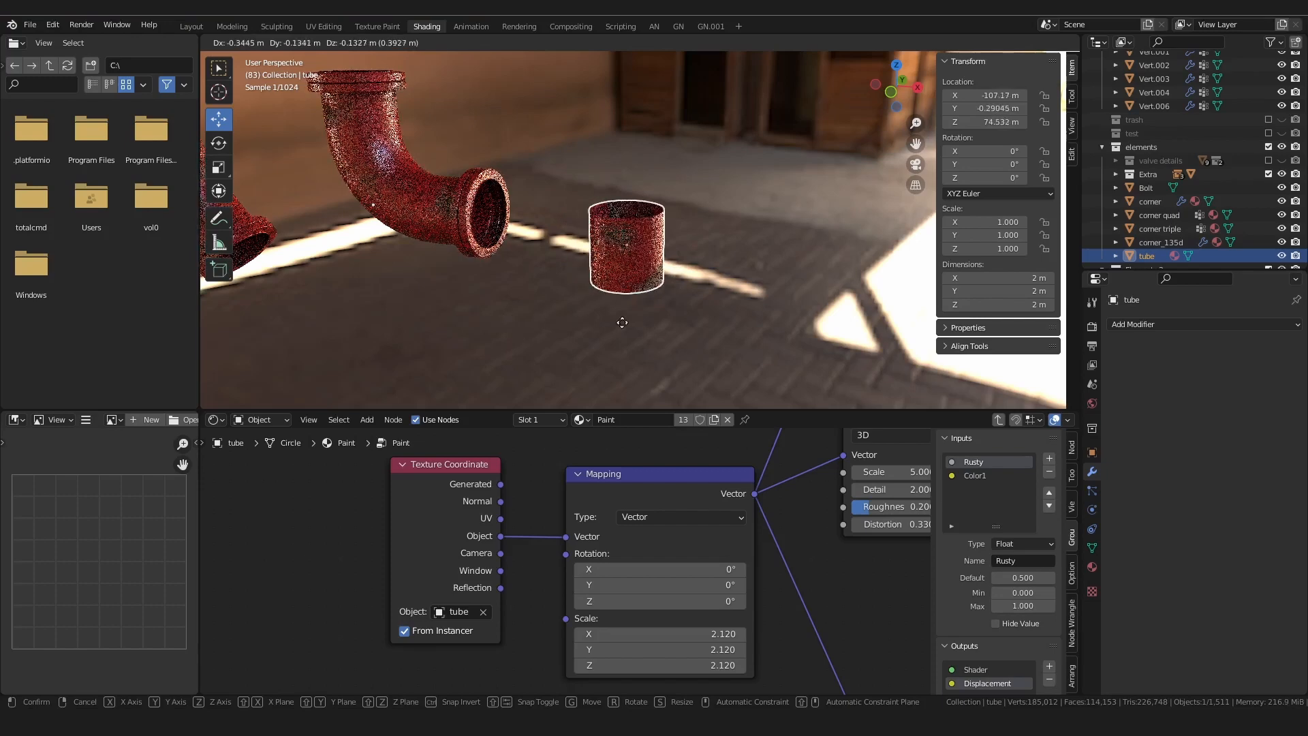
left_click(675, 266)
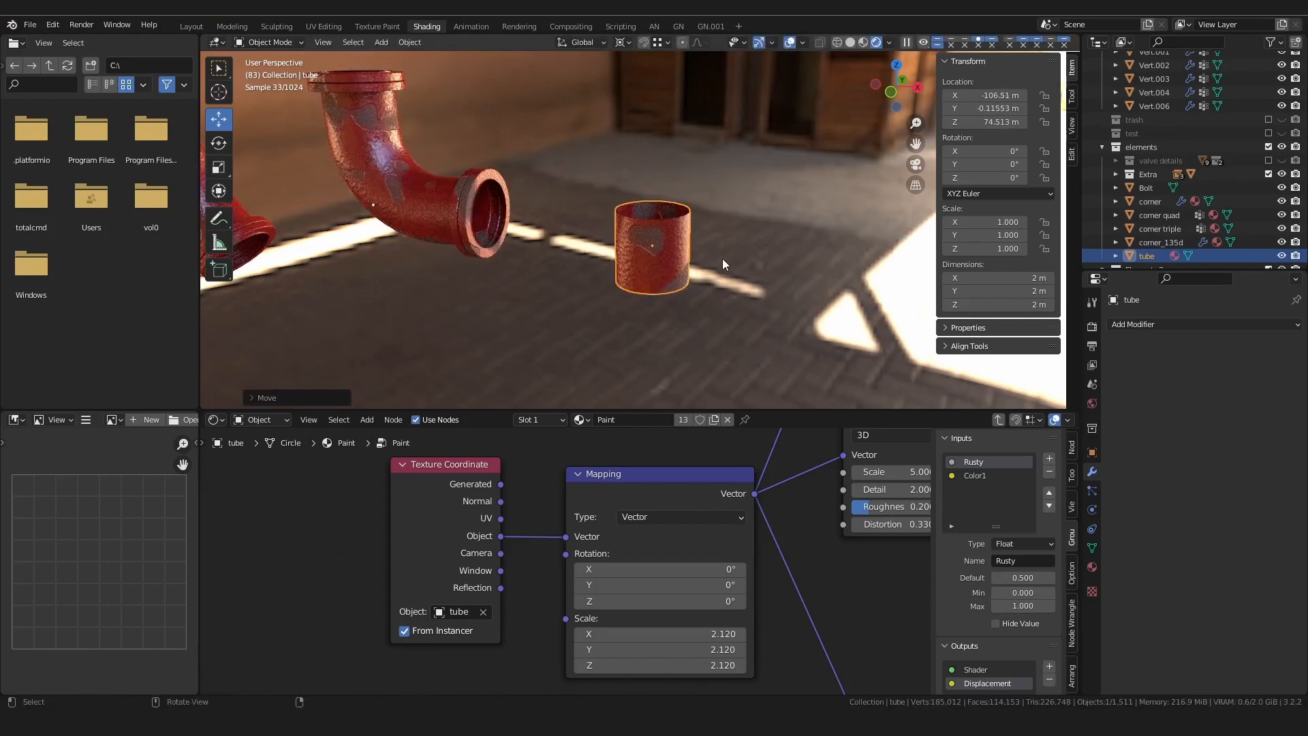
scroll(712, 287, "down", 3)
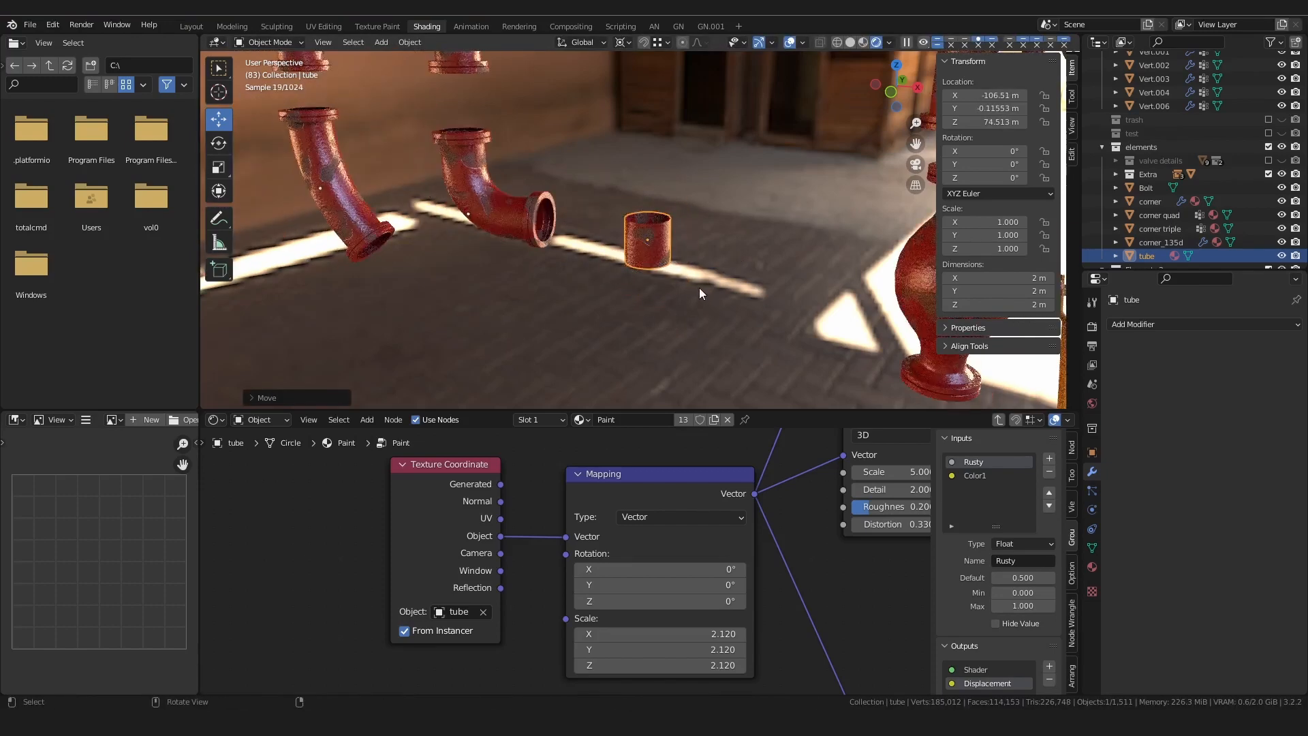